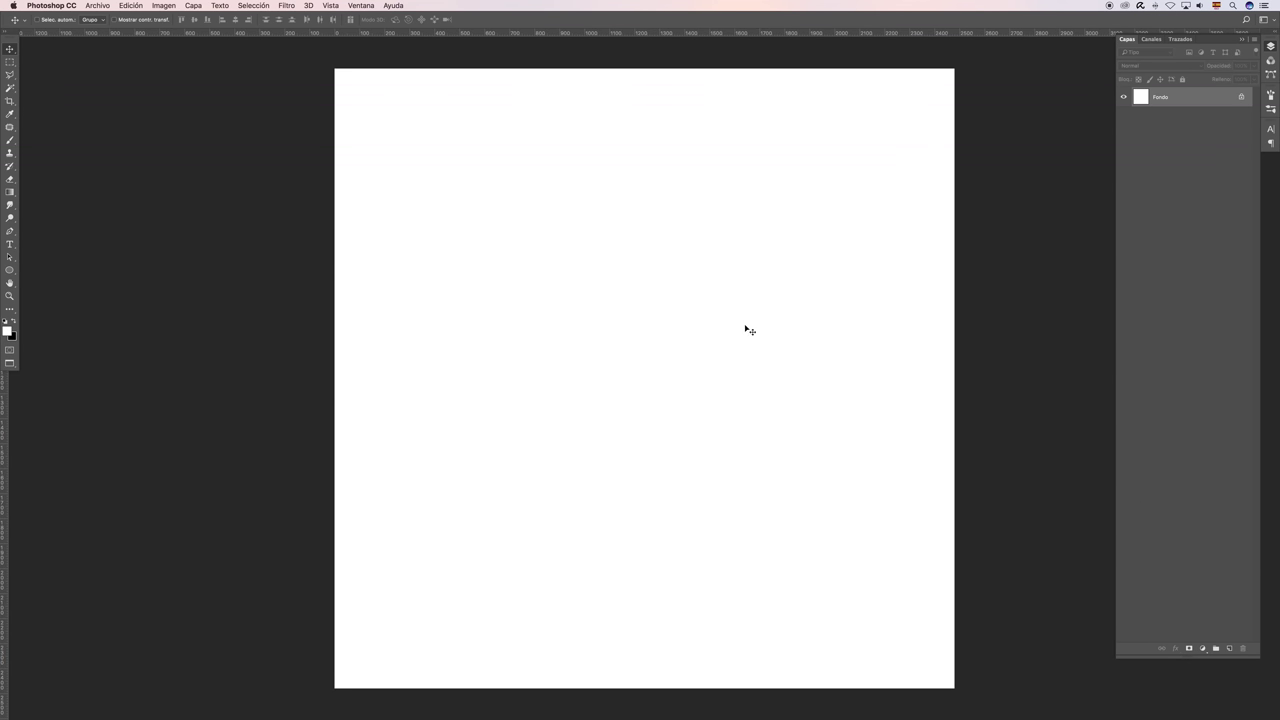
- Add a new empty layer and delete the Fondo background layer
key(super+Tab)
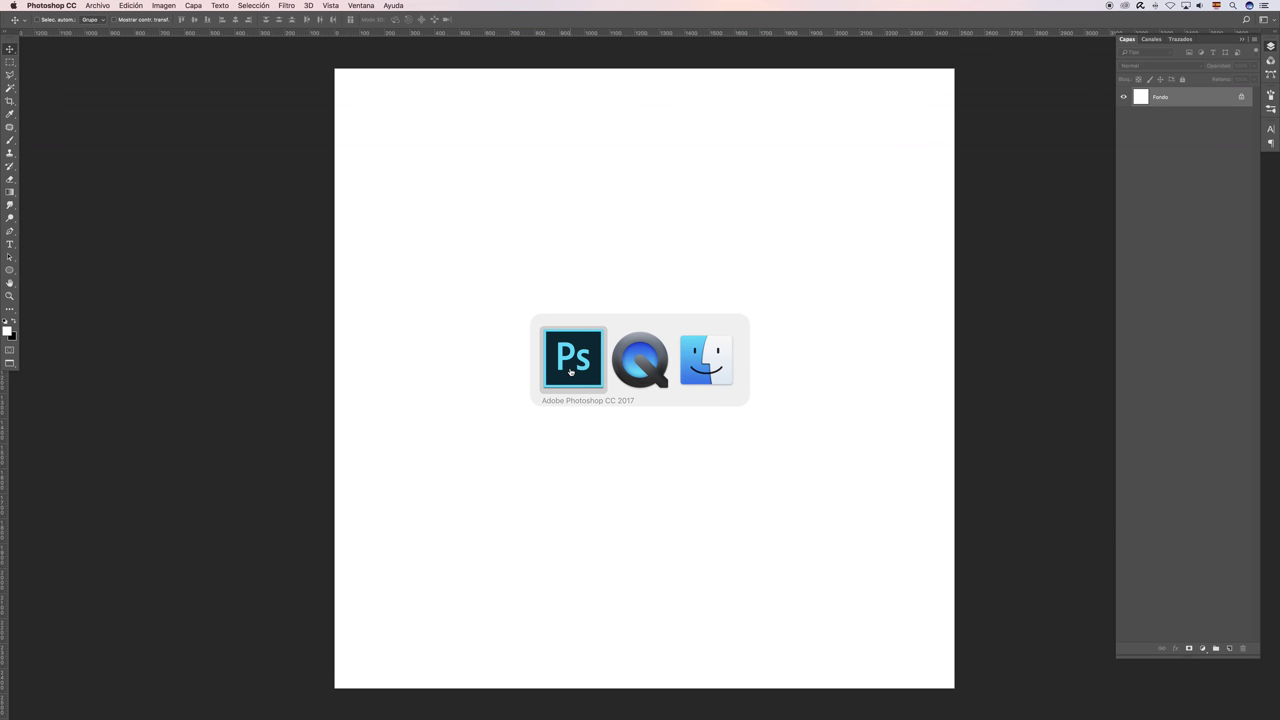
click(711, 372)
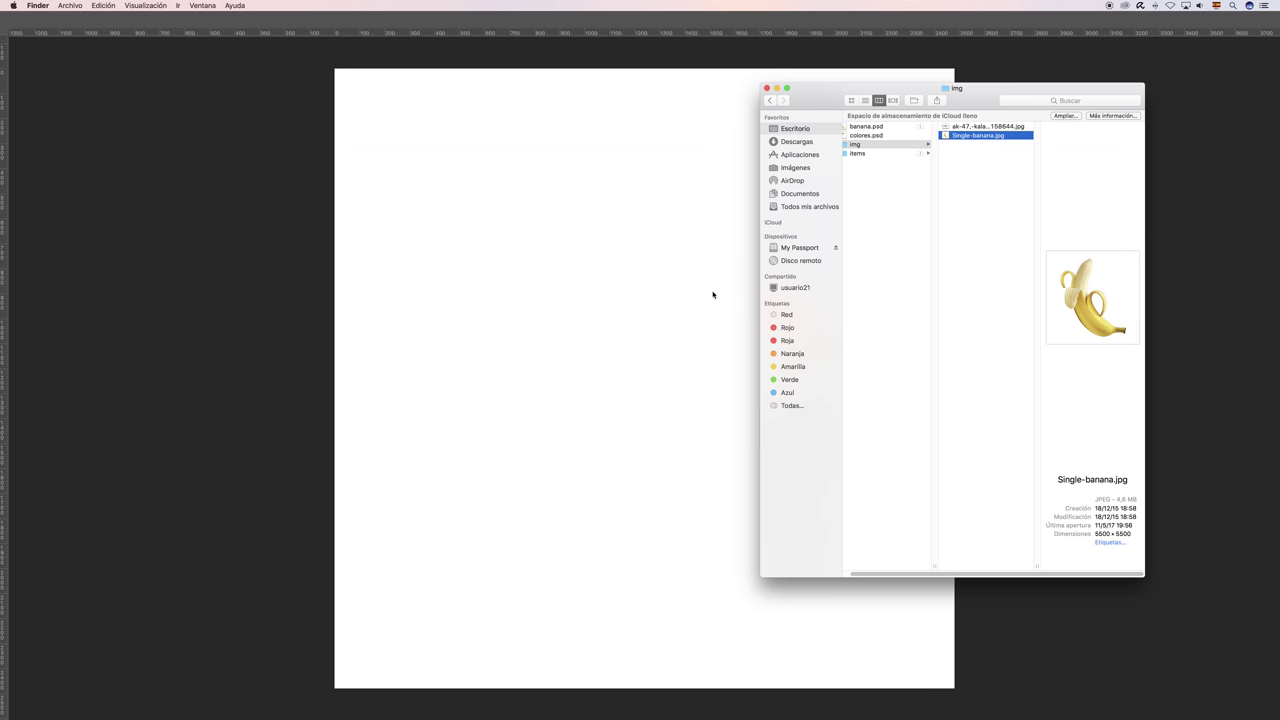
click(703, 299)
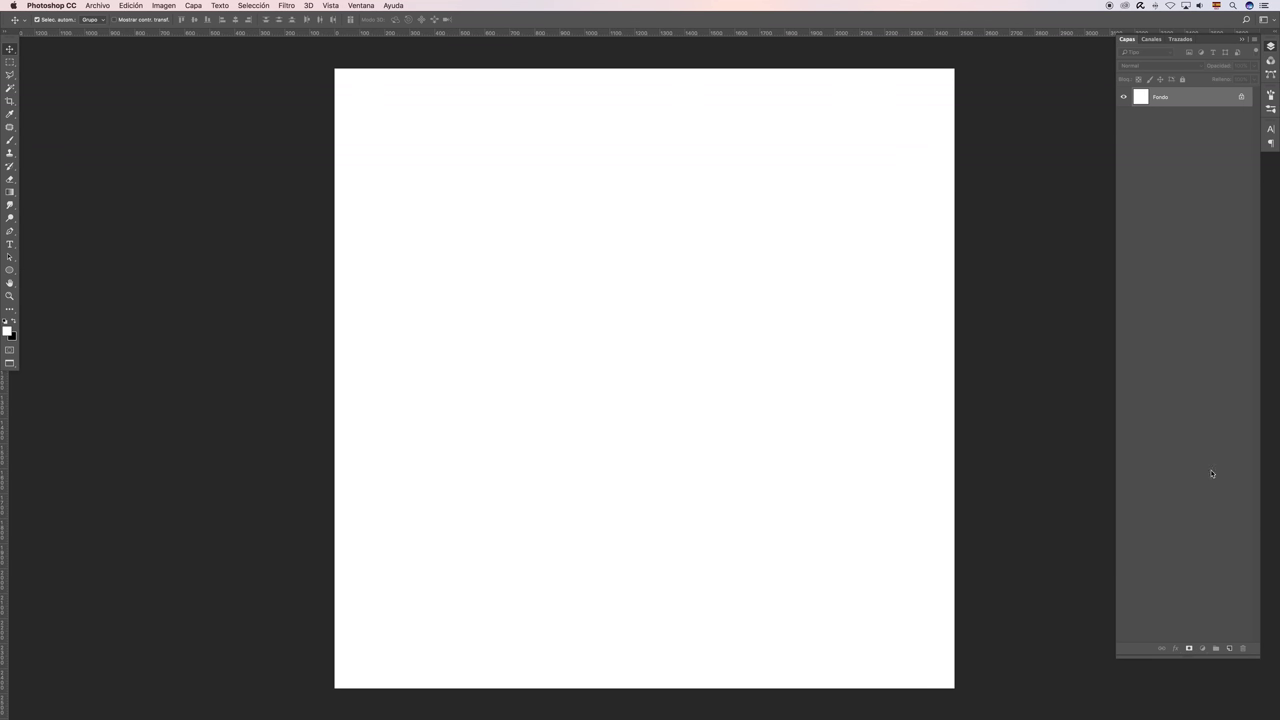
click(1229, 648)
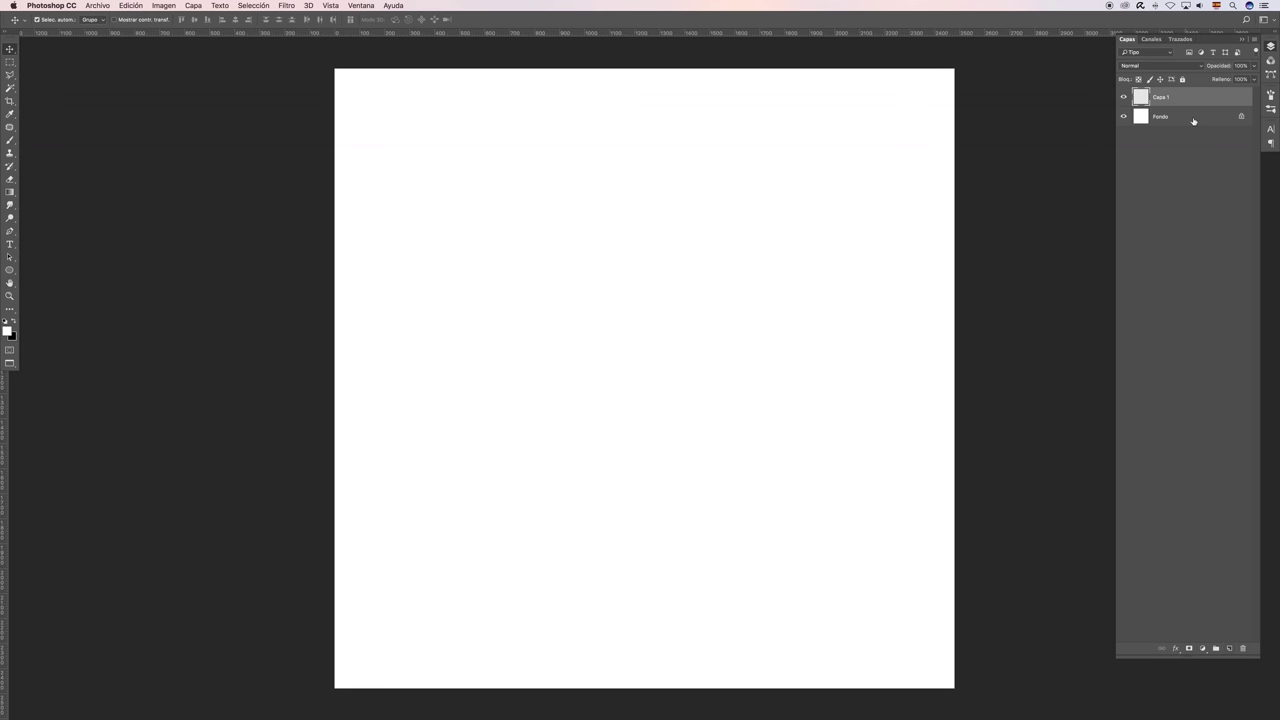
click(1193, 119)
key(Delete)
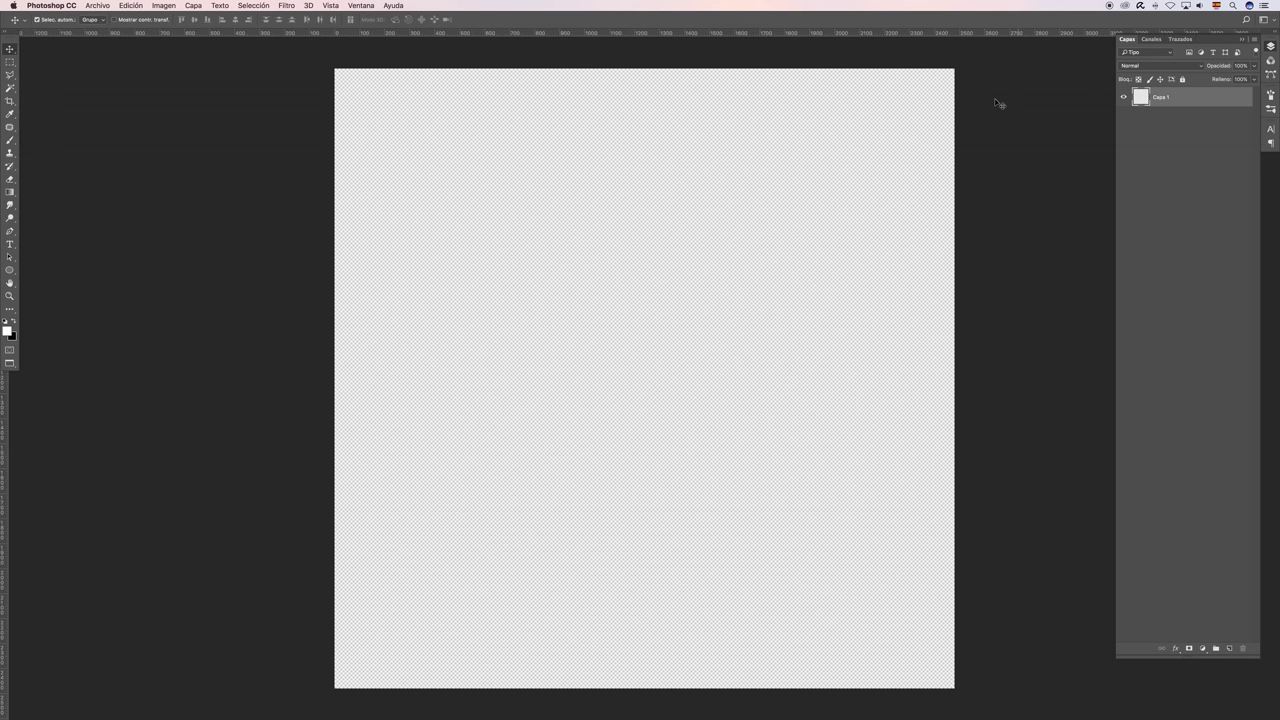
- Fill the new layer with solid orange #ffa800
key(shift+F5)
click(700, 279)
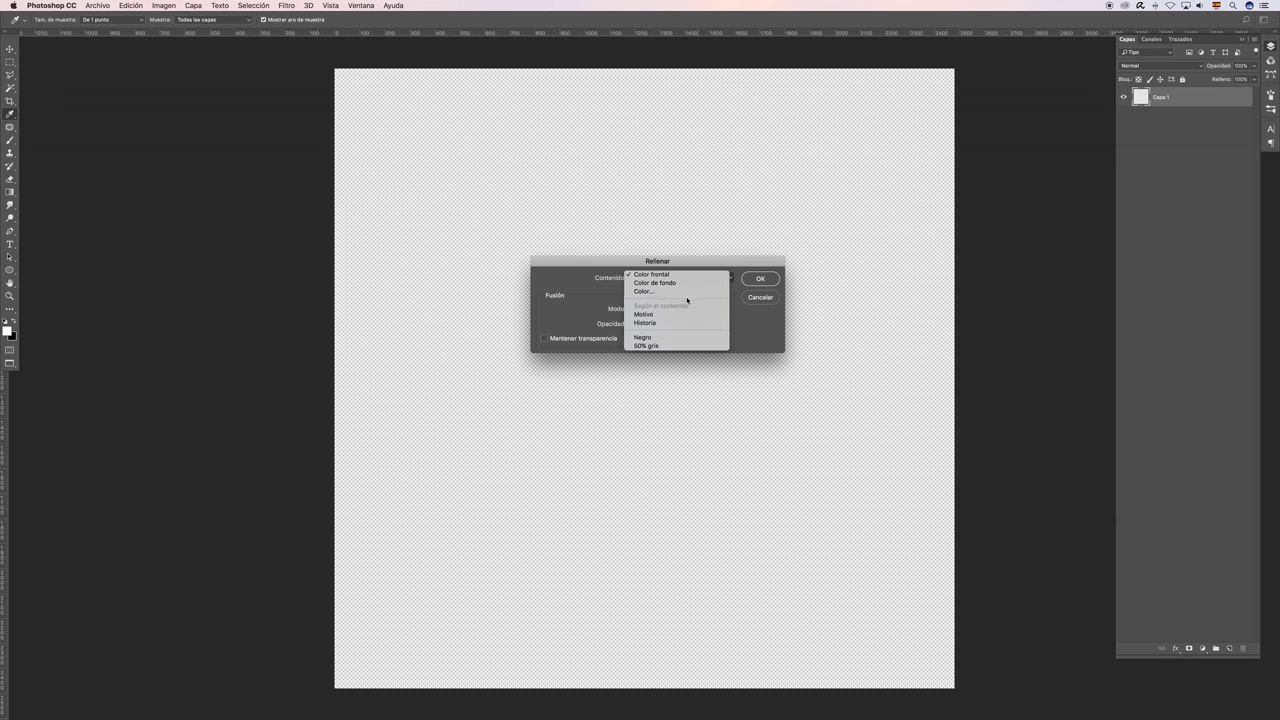
click(680, 291)
text(ffa800)
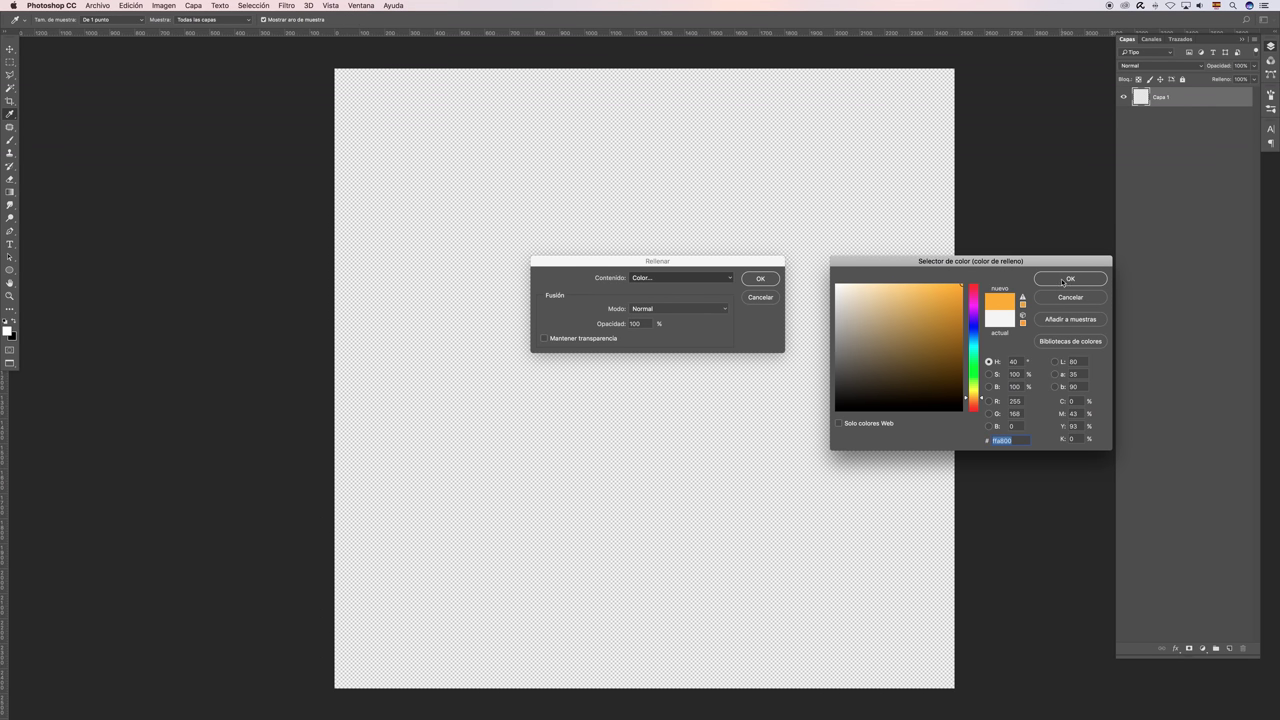
click(1069, 279)
click(760, 279)
key(v)
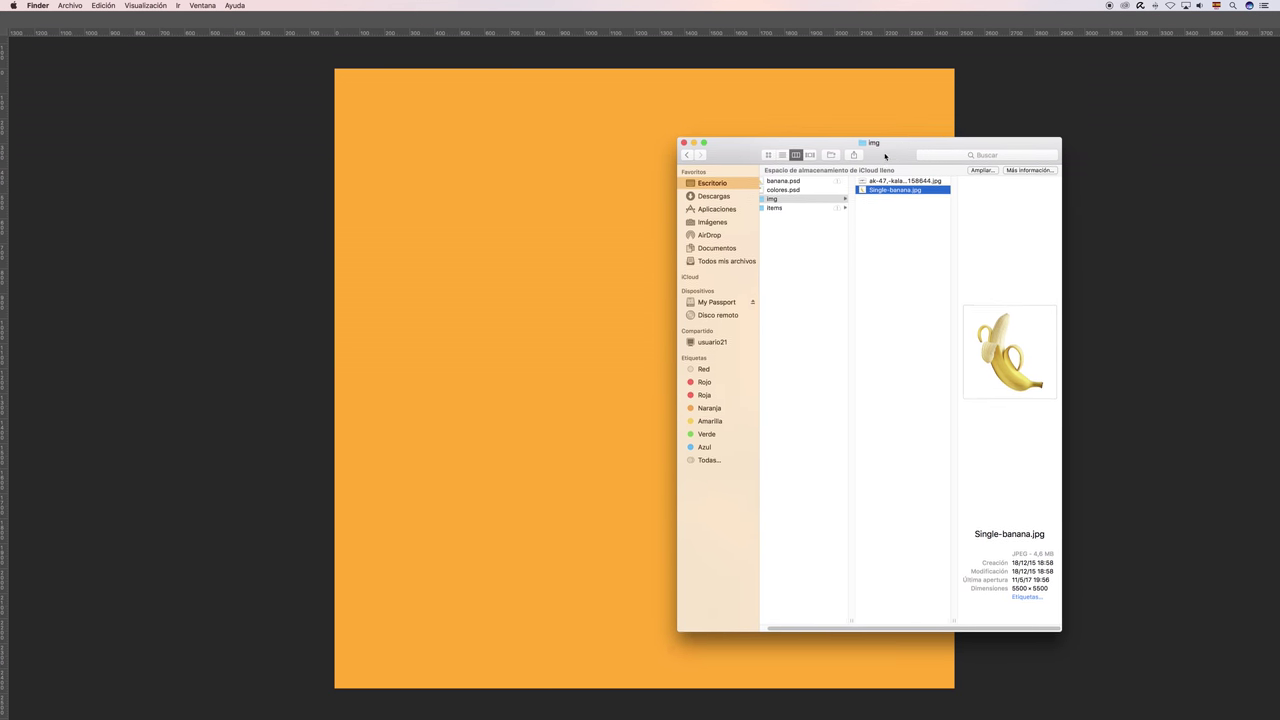
drag(950, 113, 936, 127)
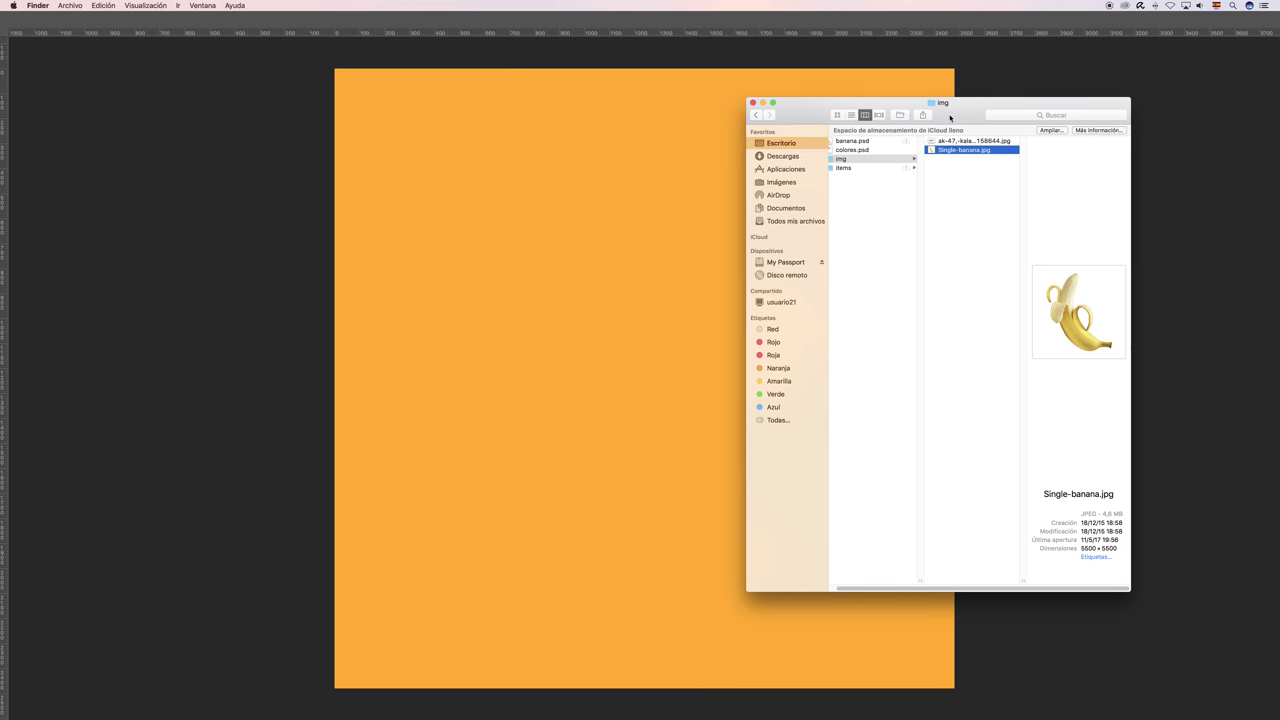
- Browse My Passport > 1_Img > Logotipos and drop Bern-Logo.jpg onto the canvas
click(787, 261)
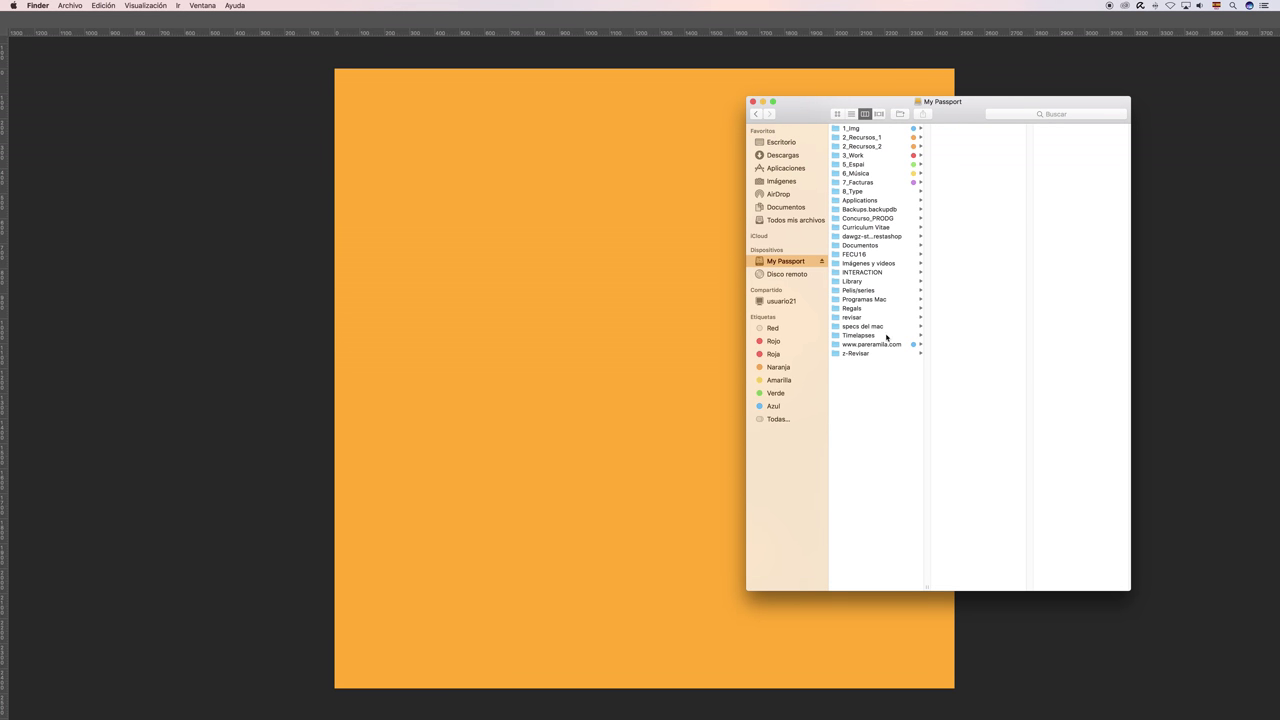
click(874, 129)
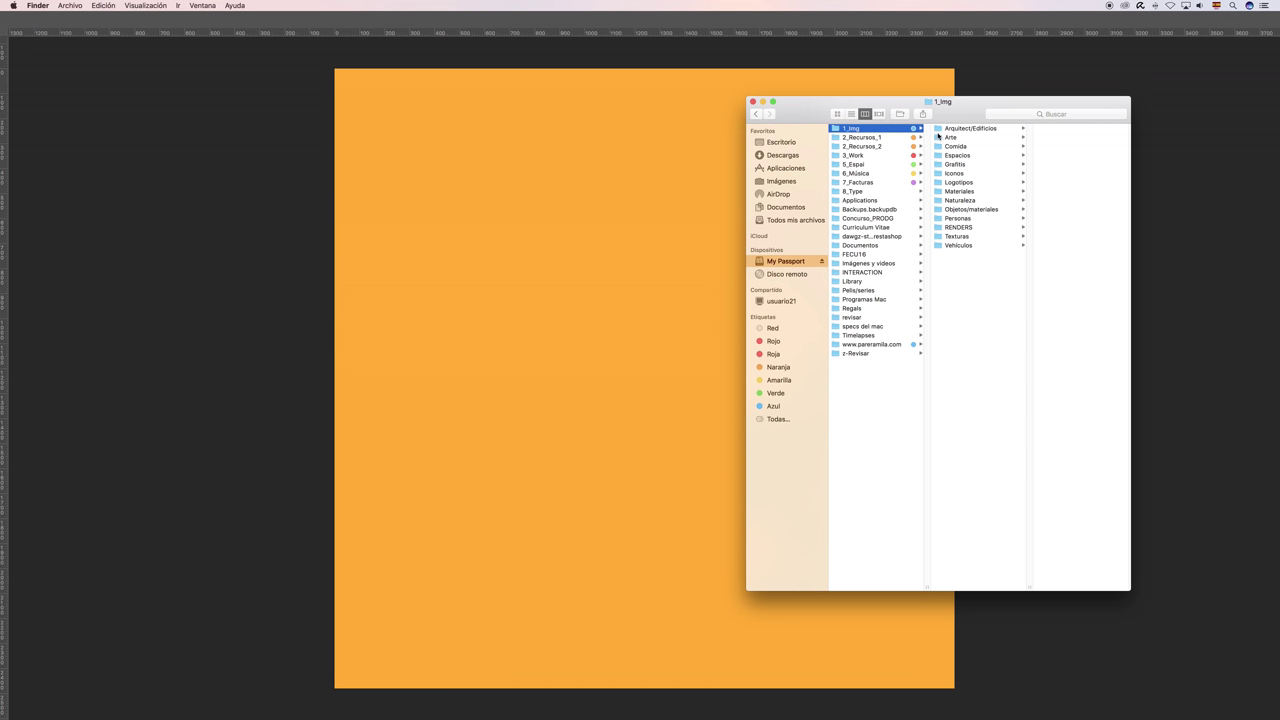
click(965, 182)
drag(962, 117, 785, 111)
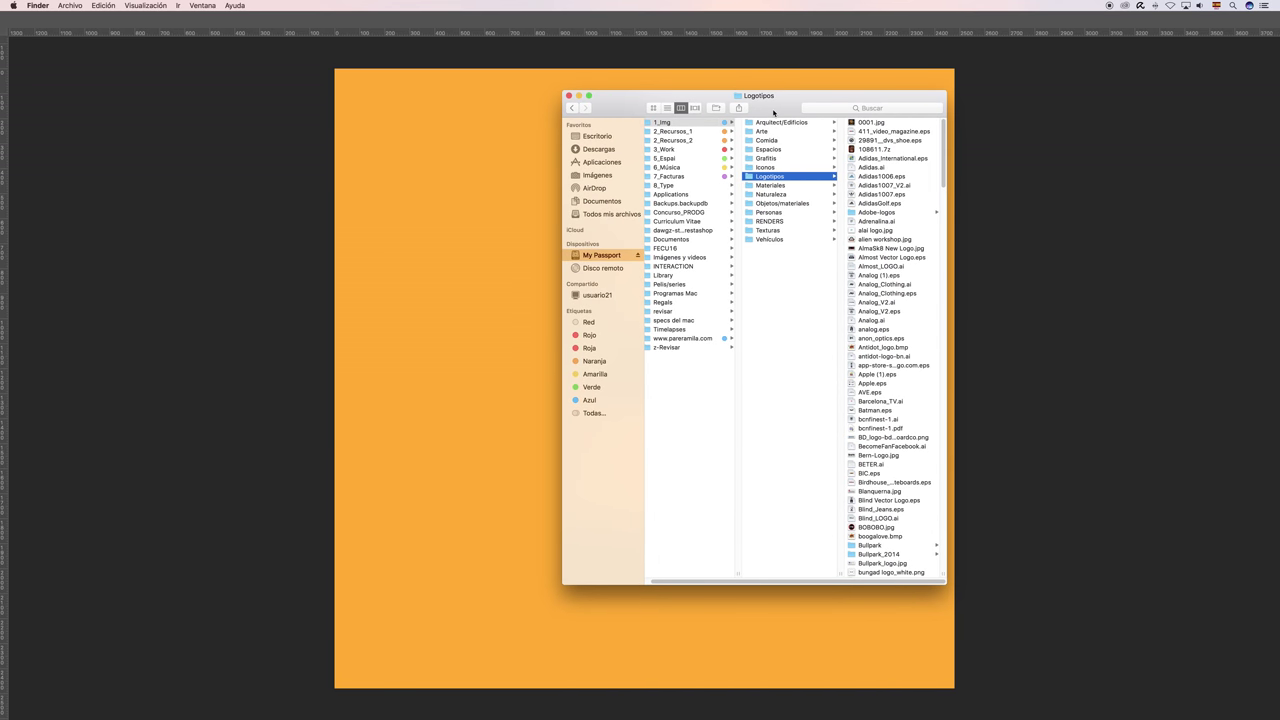
text(bern)
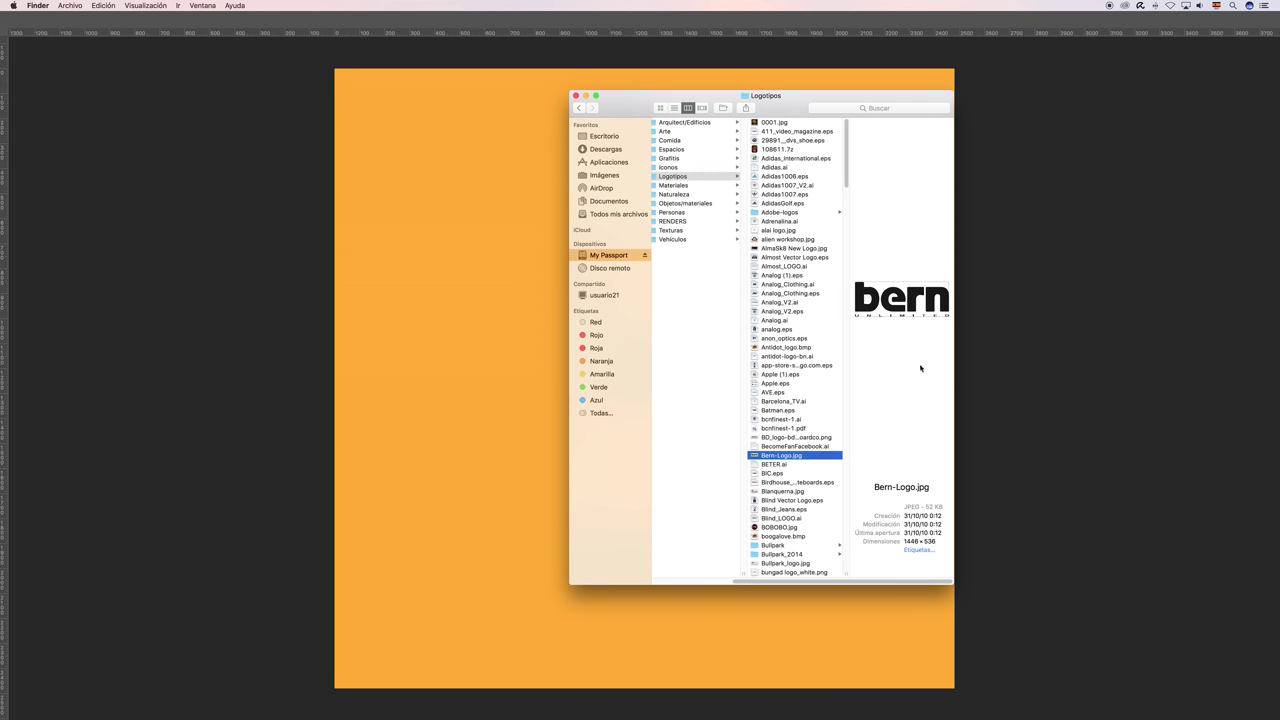
mouse_move(795, 460)
mouse_down()
mouse_move(657, 443)
mouse_move(443, 297)
mouse_up()
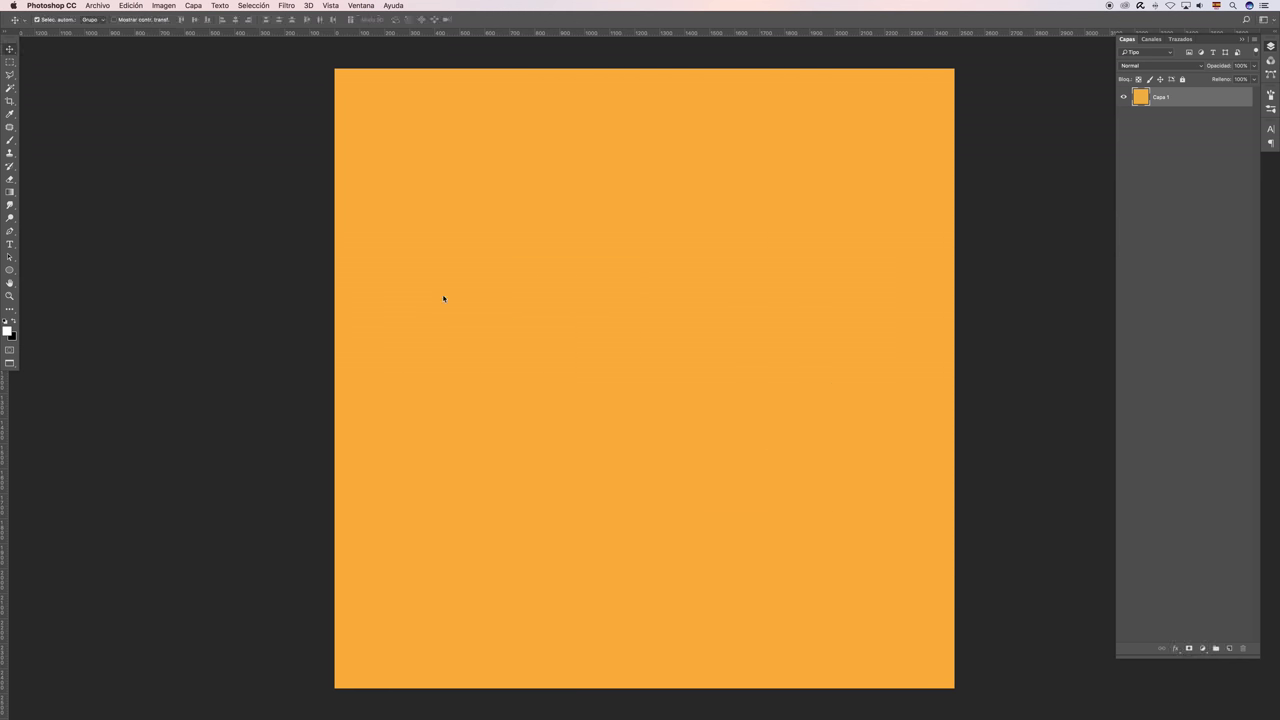
- Scale the bern logo down, commit it, and move it up the canvas
drag(956, 265, 864, 298)
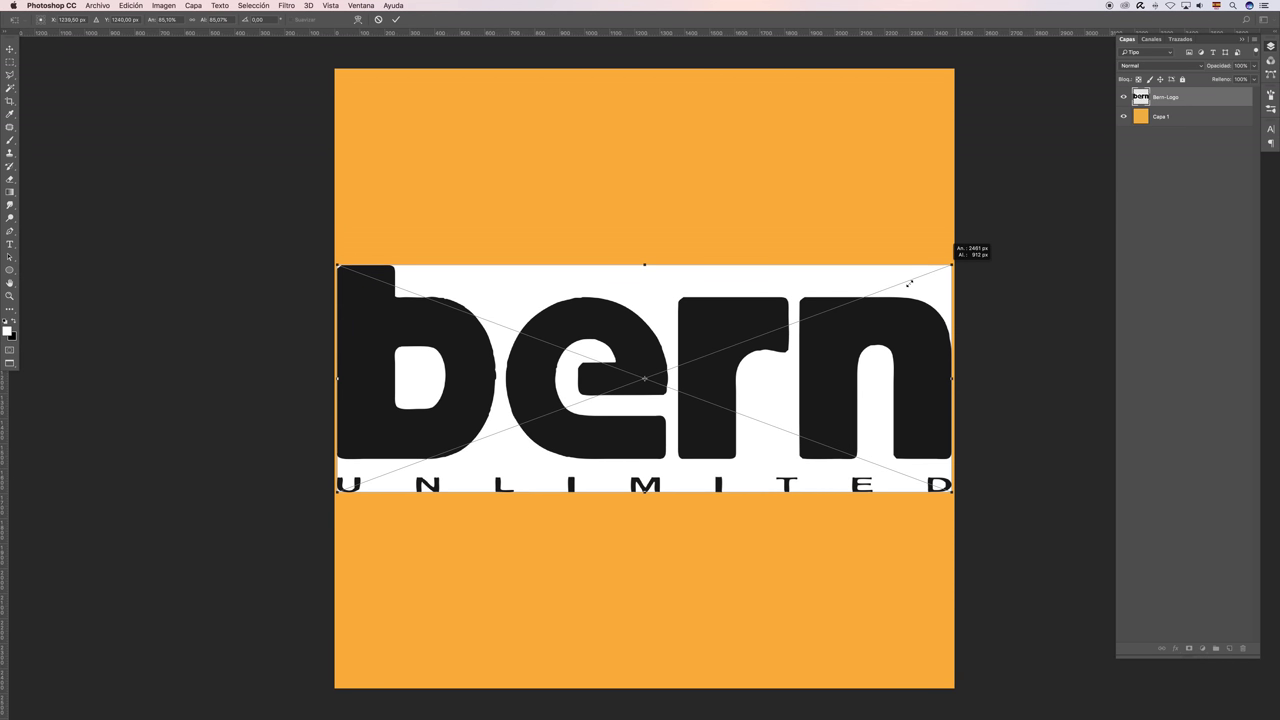
key(Return)
mouse_move(760, 392)
mouse_down()
mouse_move(755, 307)
mouse_move(746, 314)
mouse_up()
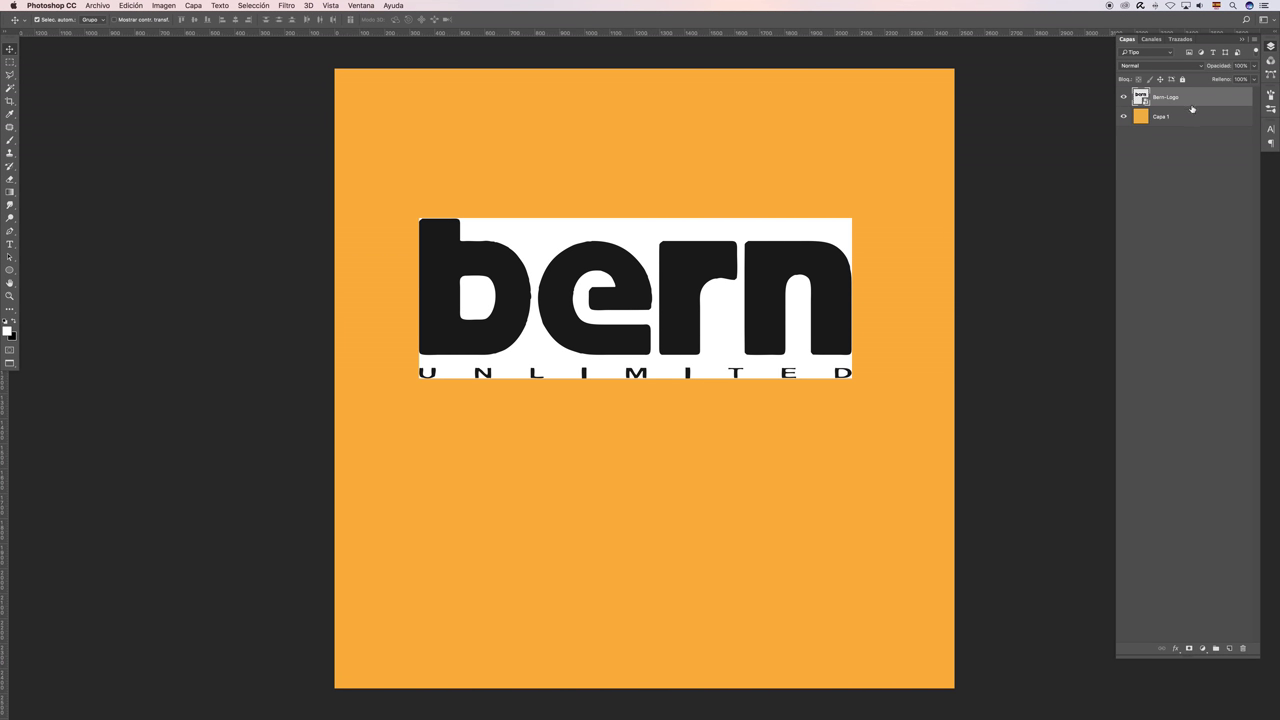
click(1196, 67)
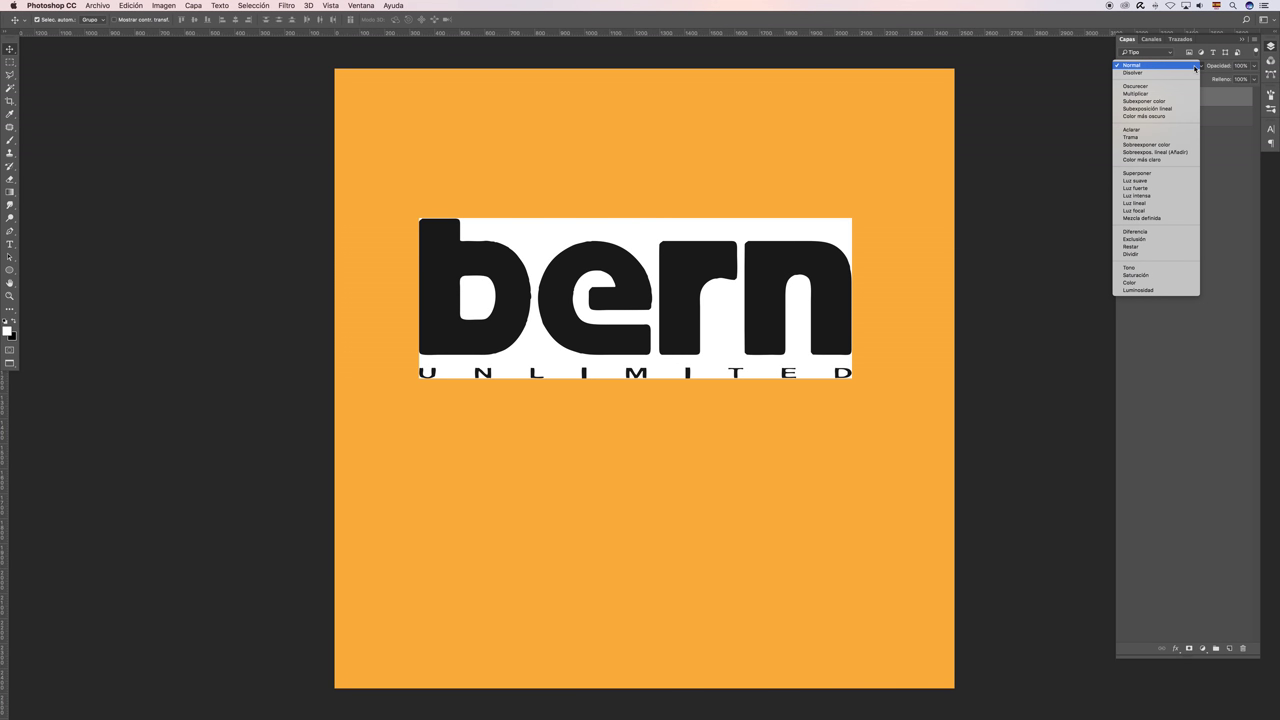
- Try Multiplicar, Trama and Superponer blend modes on the logo while nudging it
click(1149, 94)
drag(687, 286, 700, 281)
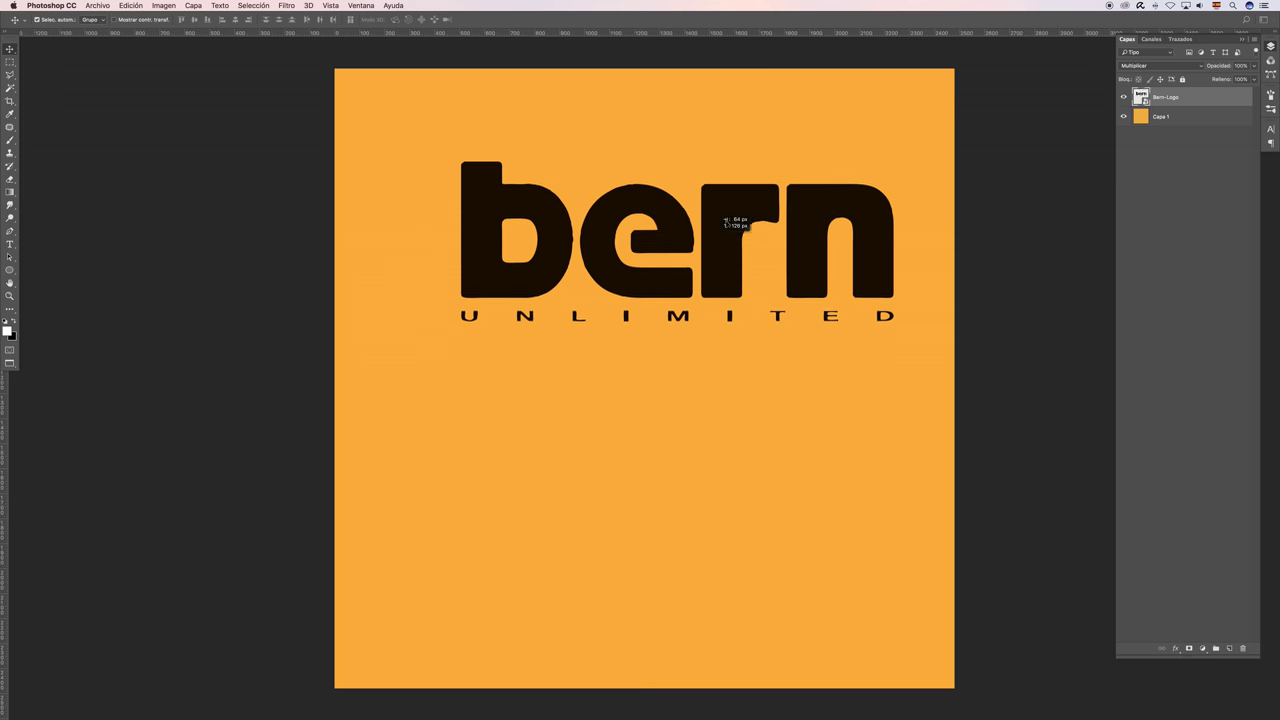
click(1180, 67)
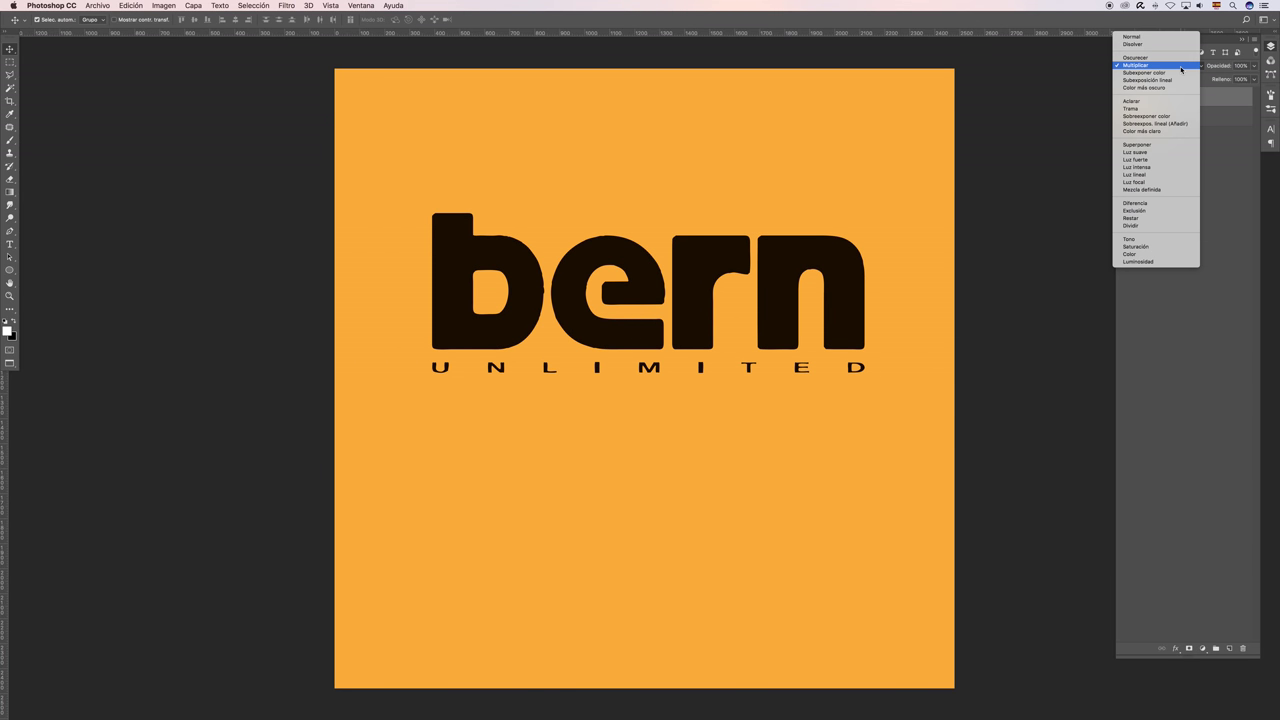
click(1147, 109)
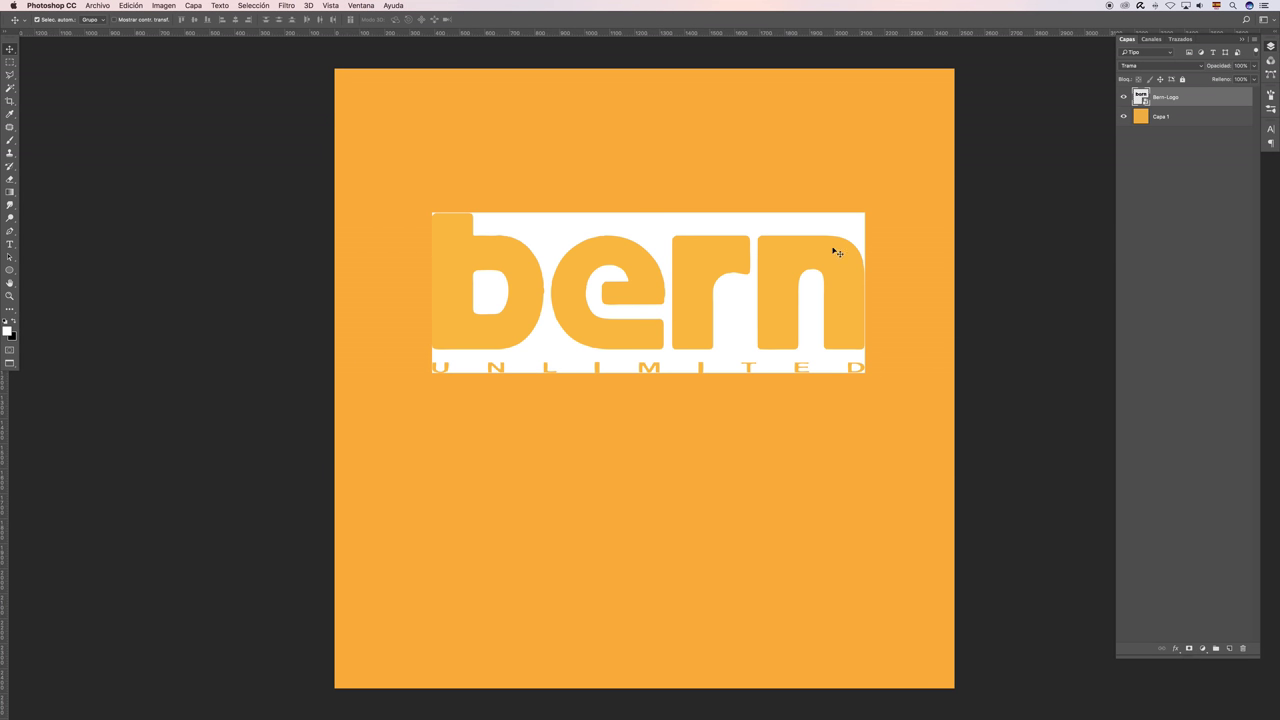
mouse_move(681, 218)
mouse_down()
mouse_move(693, 218)
mouse_move(663, 223)
mouse_move(646, 250)
mouse_up()
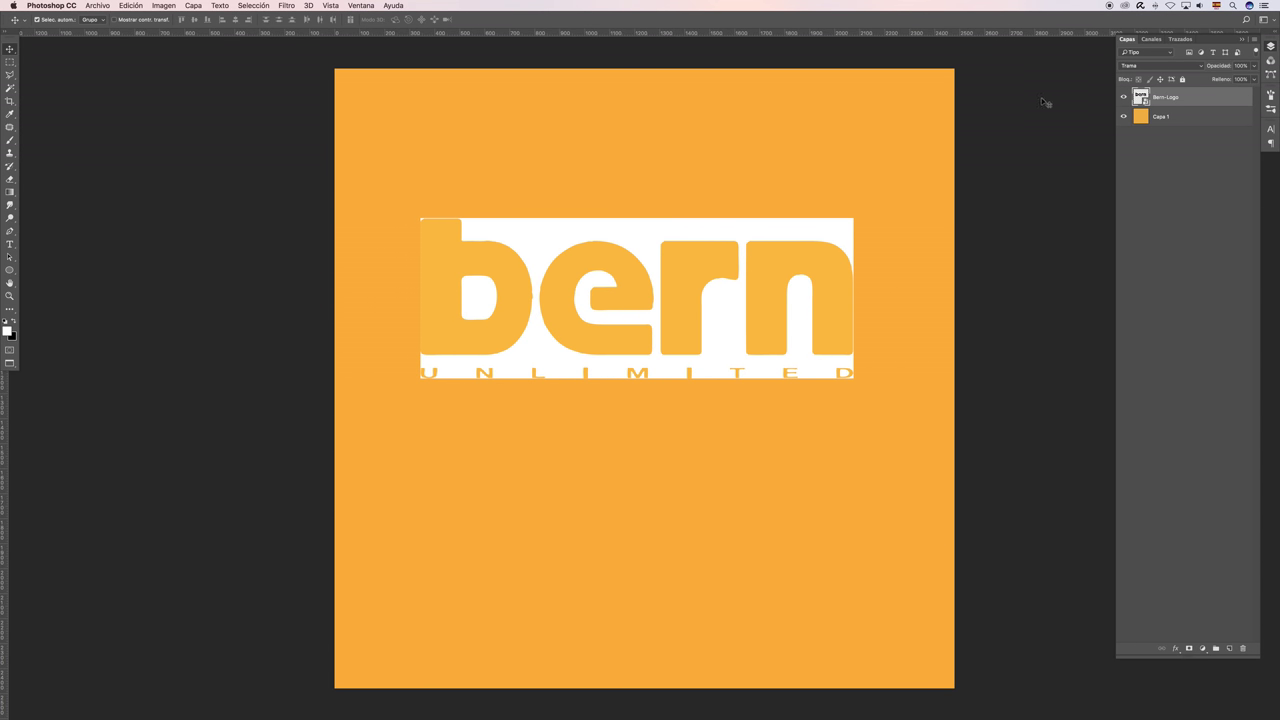
click(1186, 66)
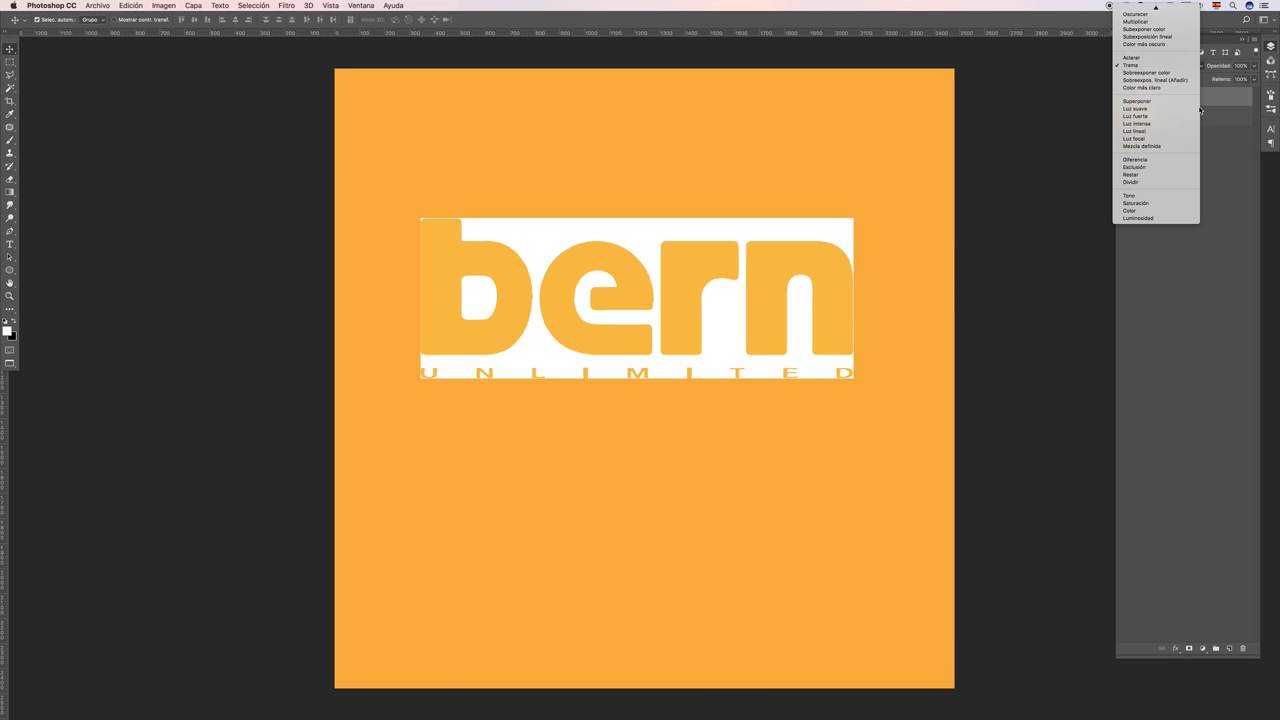
click(1152, 102)
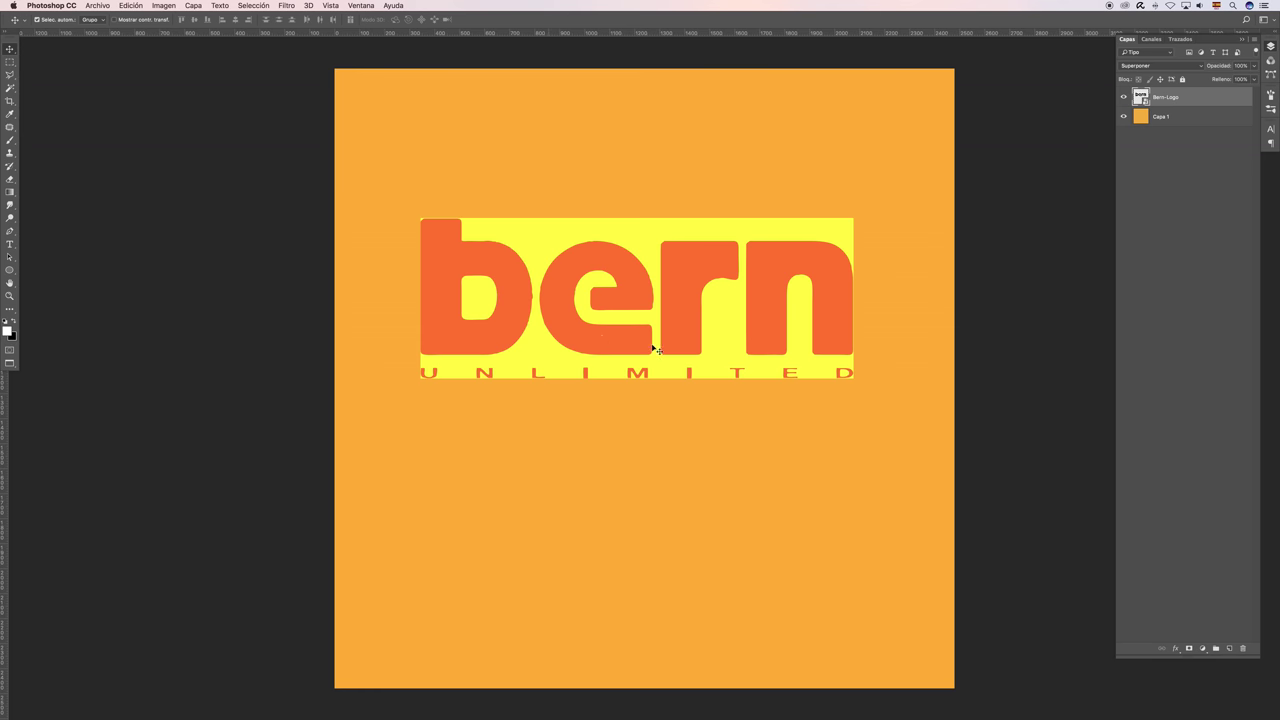
- Try Luz fuerte and Color on the logo, then settle on Normal
click(1185, 66)
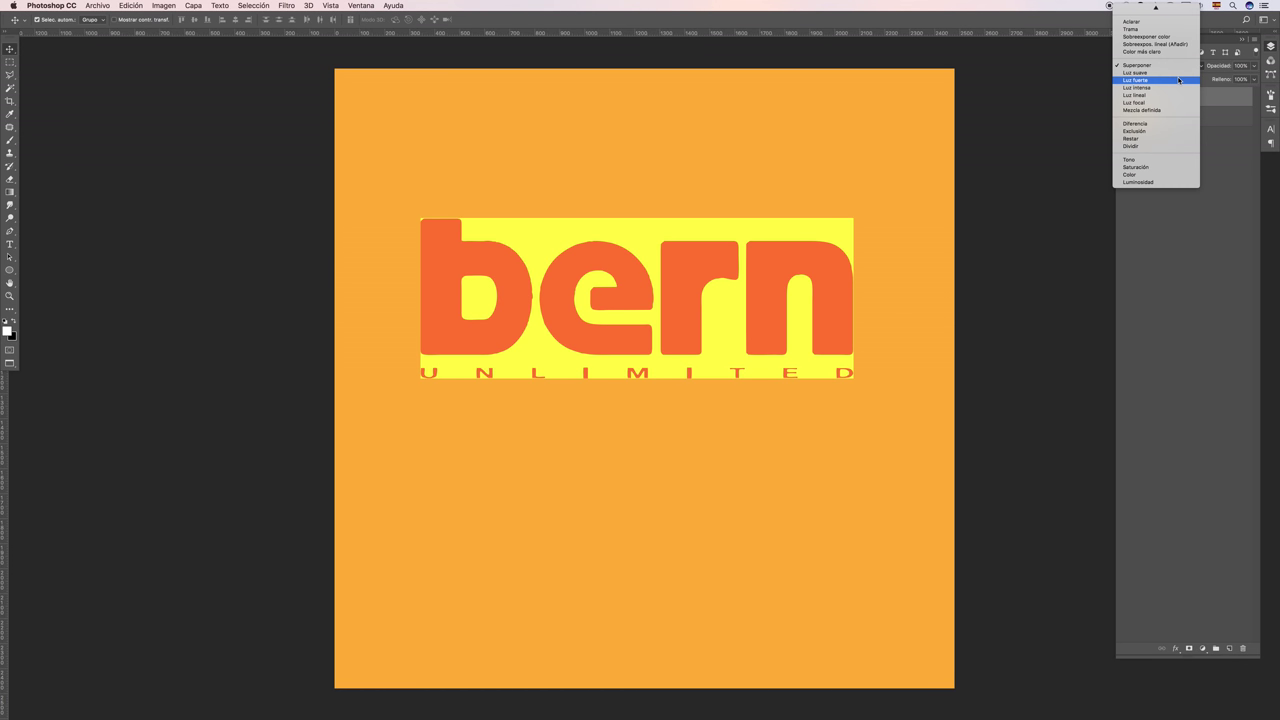
click(1178, 77)
click(1172, 66)
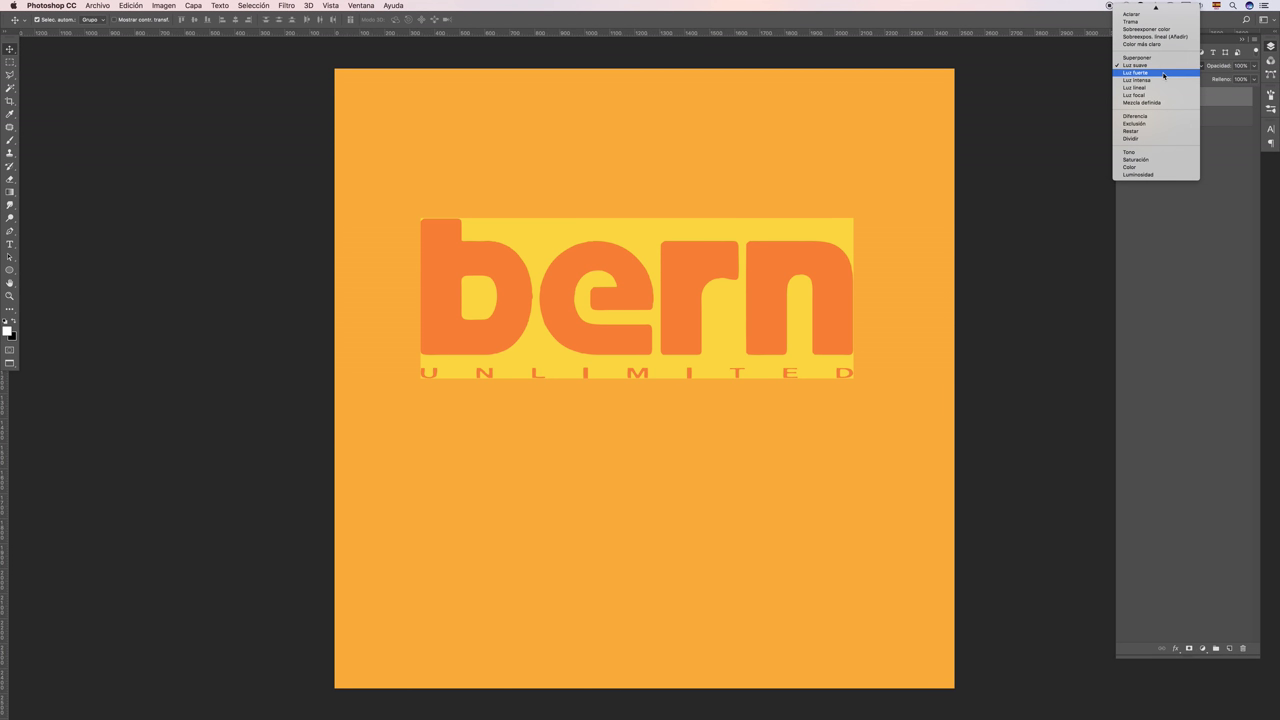
click(1195, 66)
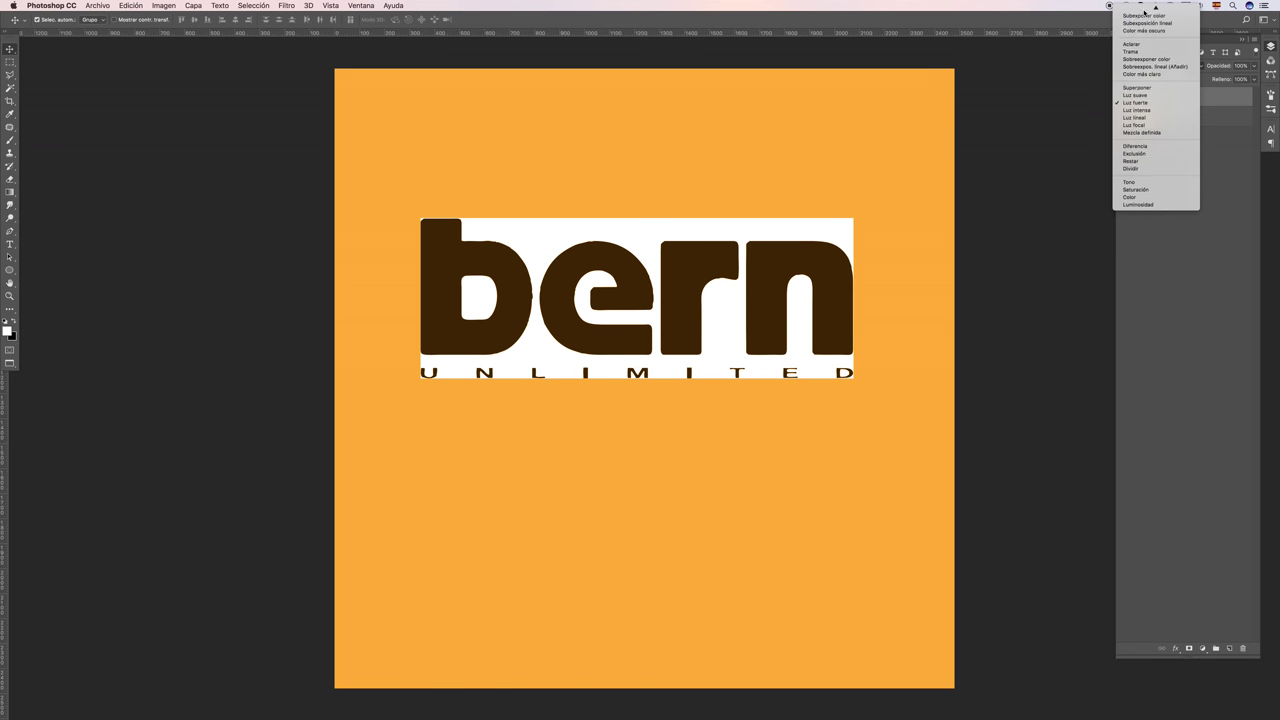
click(1145, 204)
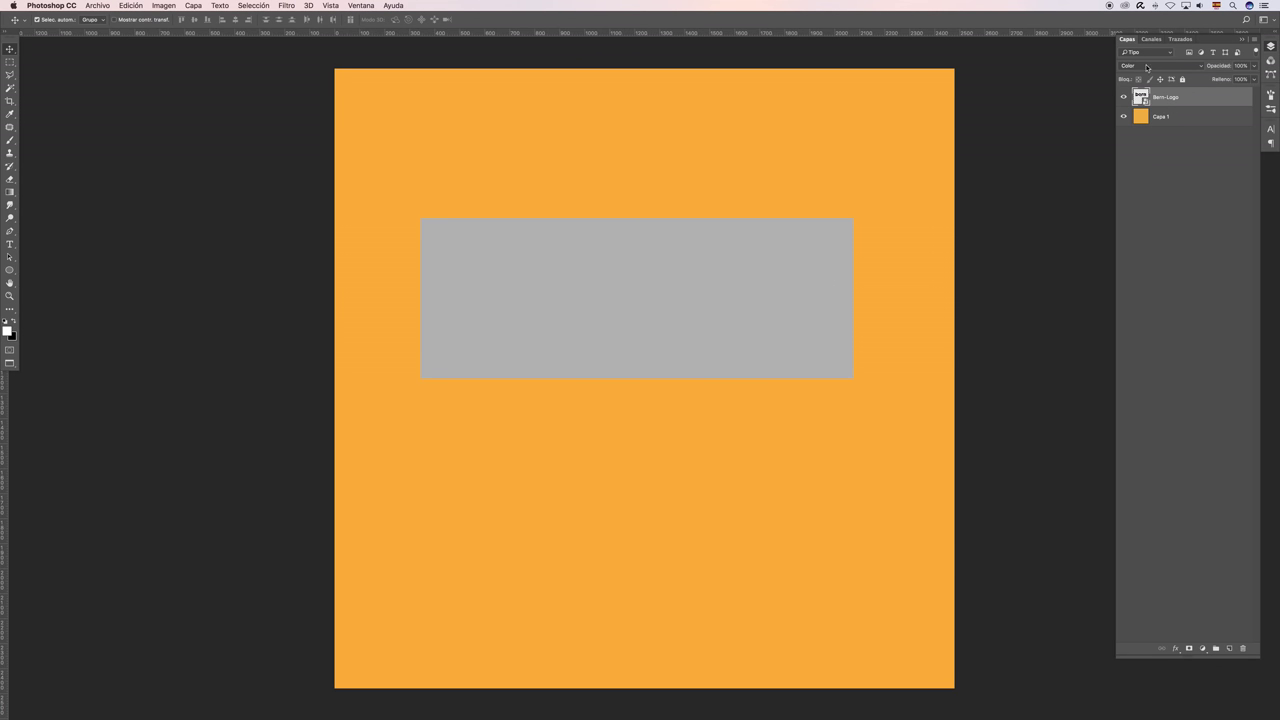
click(1178, 68)
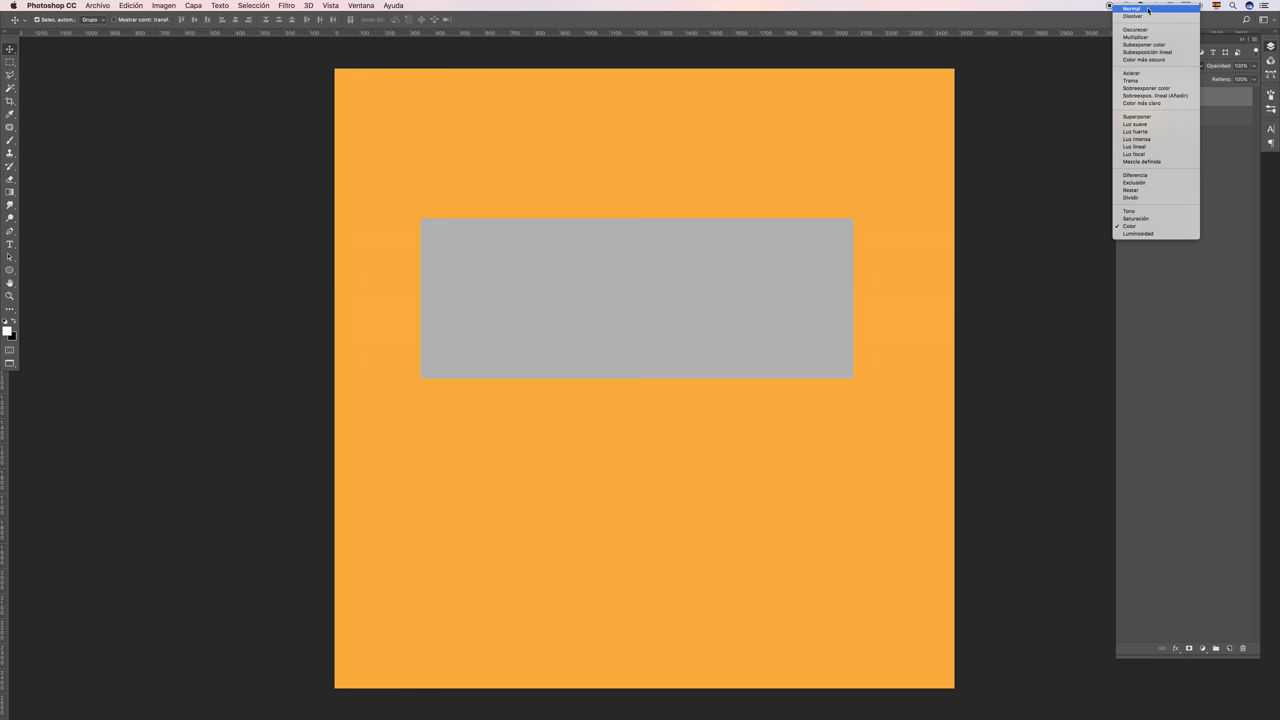
click(1144, 10)
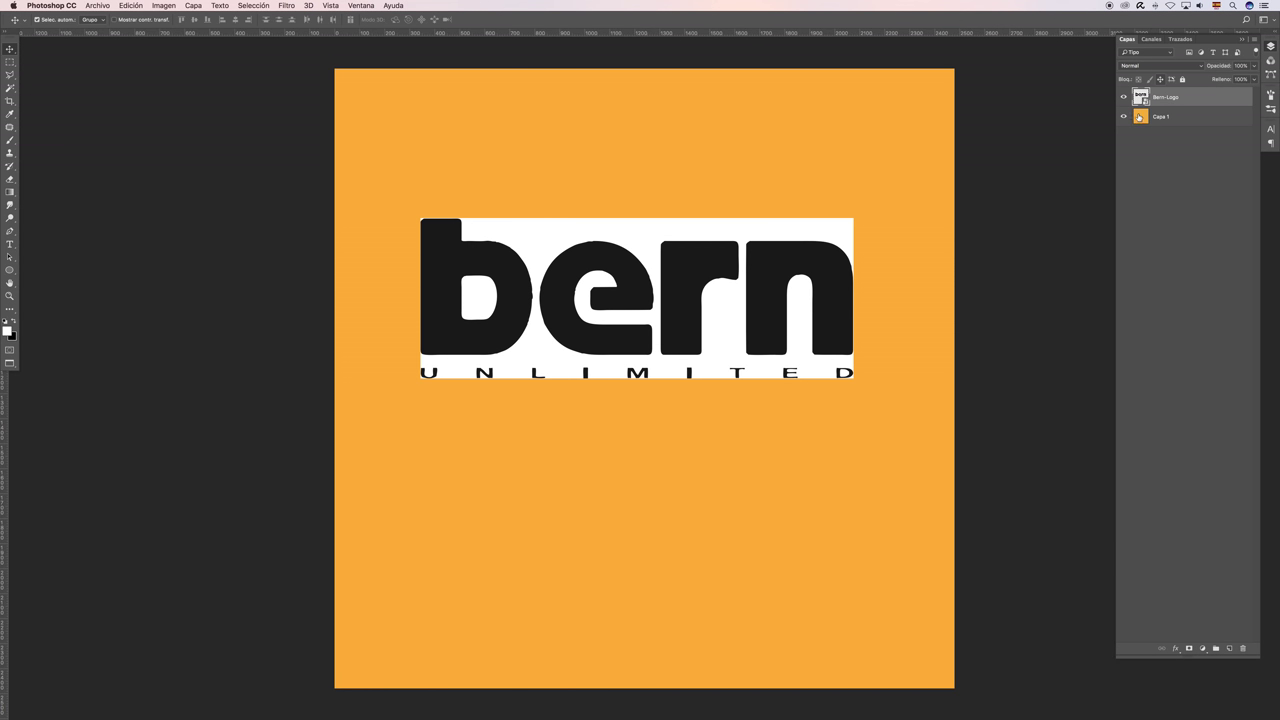
key(super+Tab)
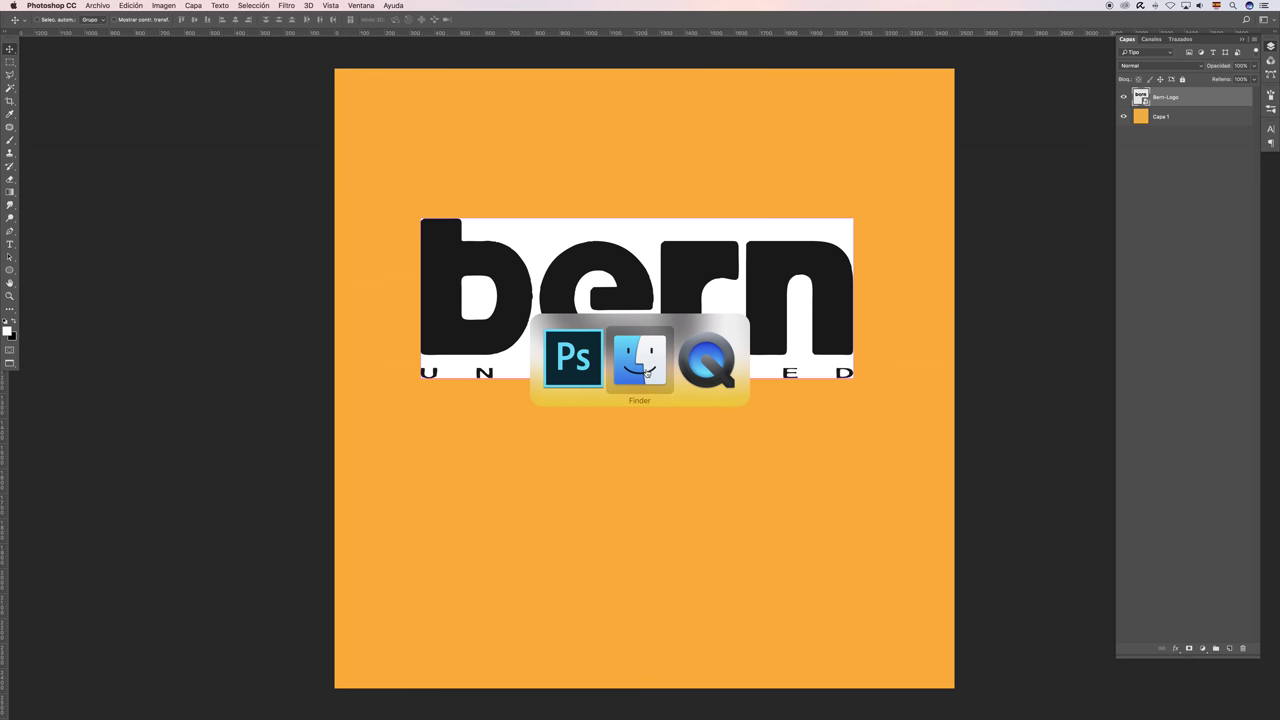
- Place Single-banana.jpg from the desktop's img folder as a new layer
click(646, 366)
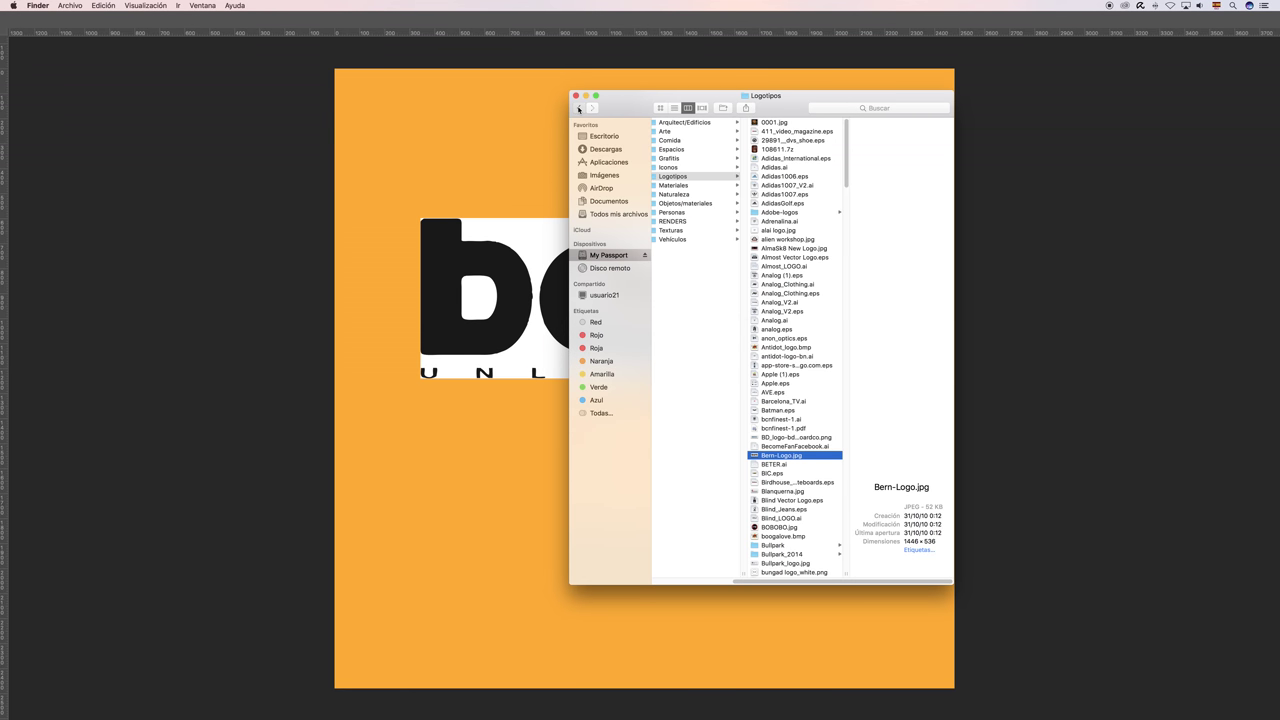
click(578, 108)
click(603, 135)
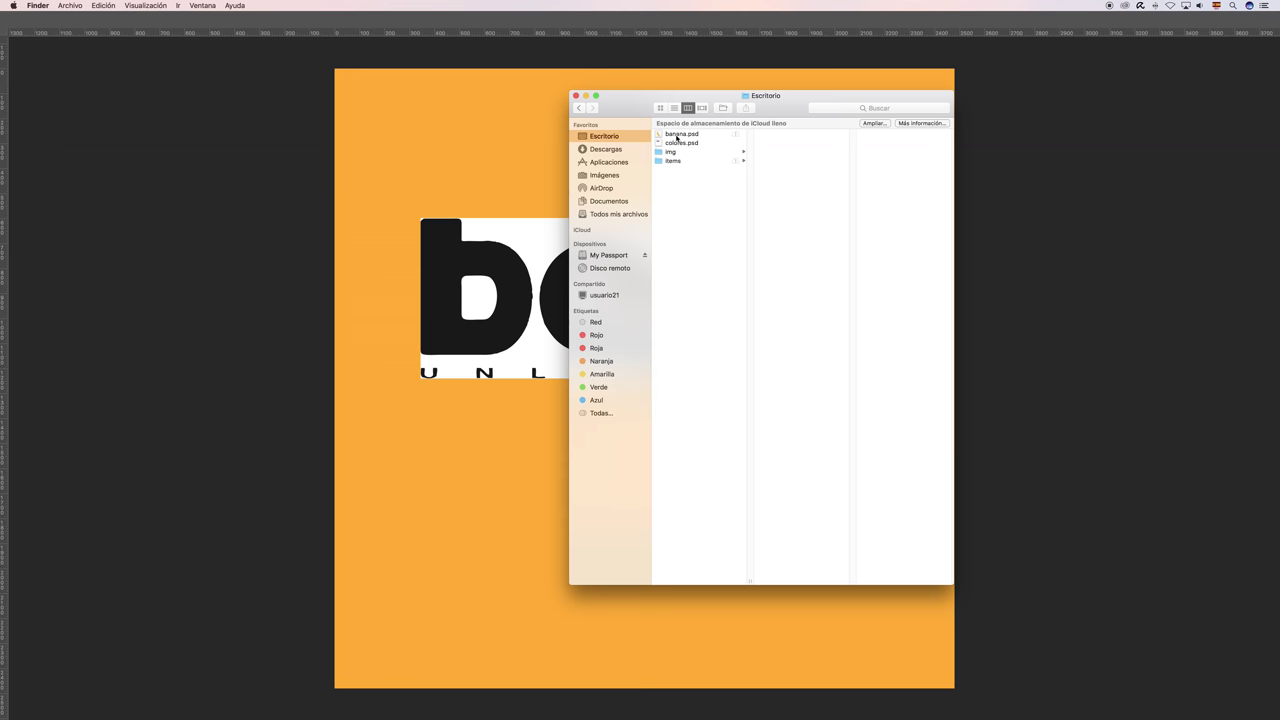
click(677, 134)
mouse_move(785, 143)
mouse_down()
mouse_move(577, 174)
mouse_move(632, 151)
mouse_up()
key(Return)
- Delete the Bern-Logo and Capa 1 layers and add a new empty layer
click(1186, 116)
shift+click(1211, 137)
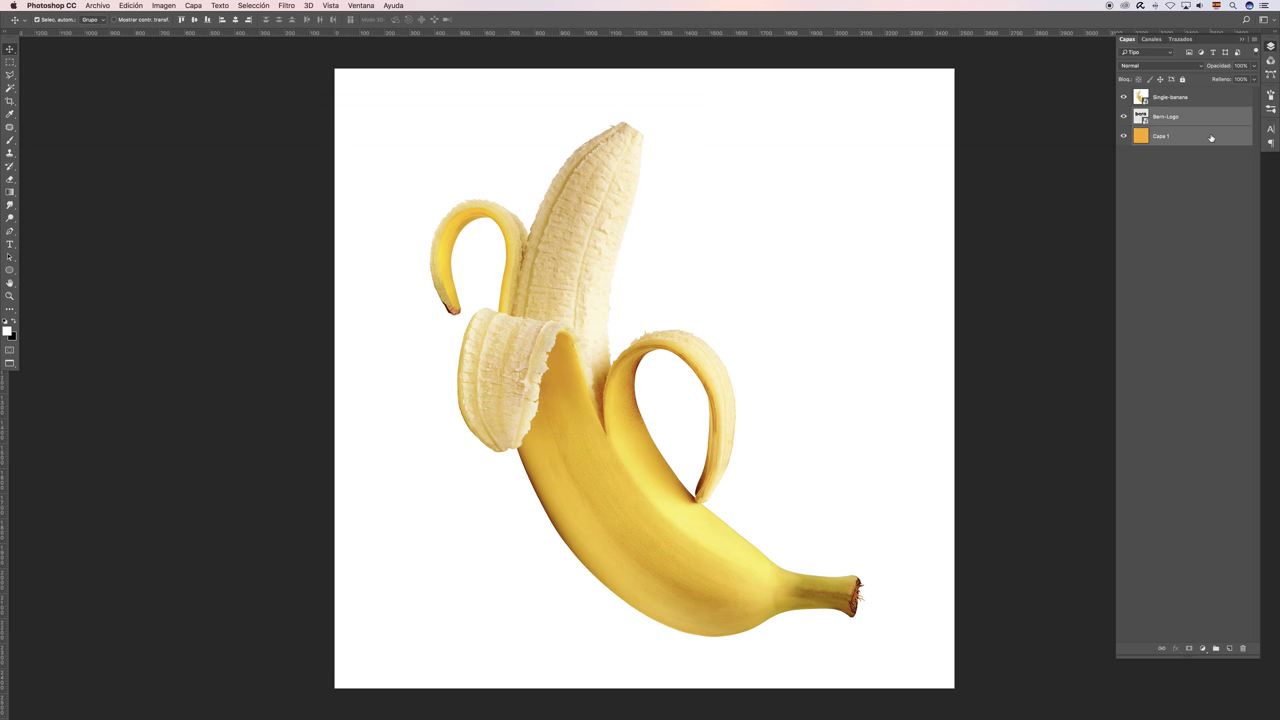
key(Delete)
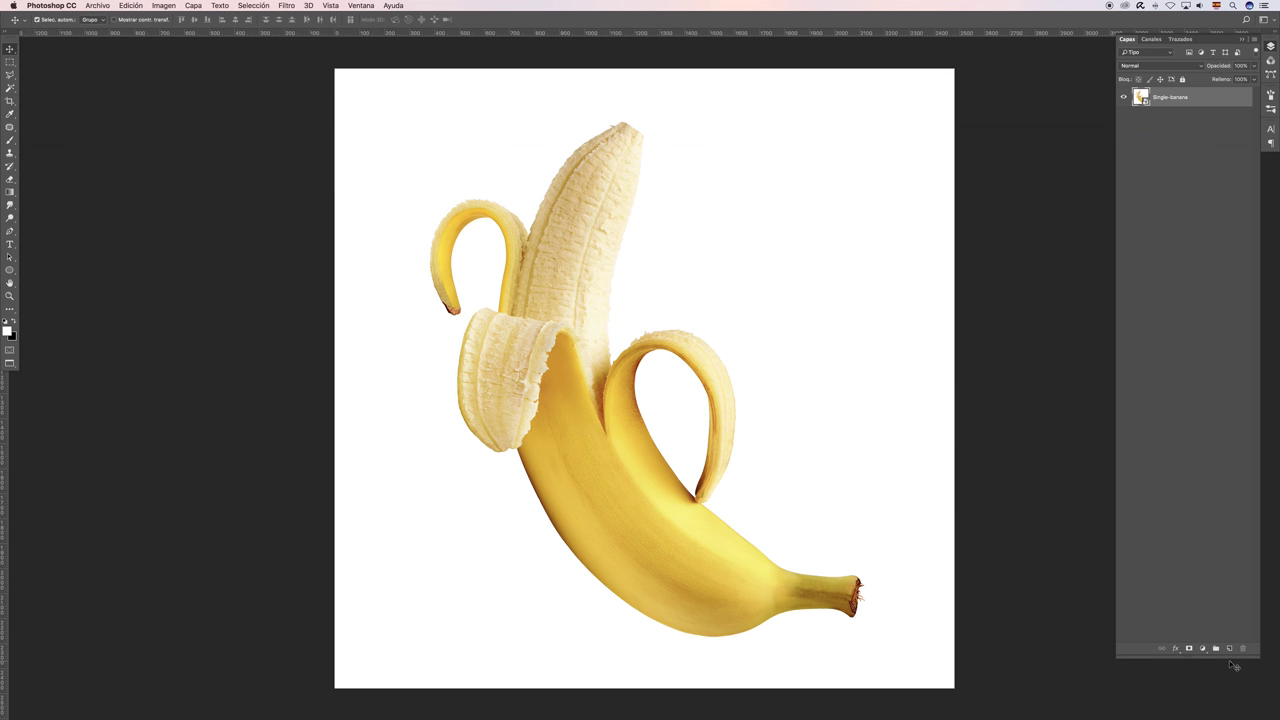
click(1229, 648)
- Paint a broad, soft purple brush stroke over the banana
key(b)
drag(586, 294, 600, 290)
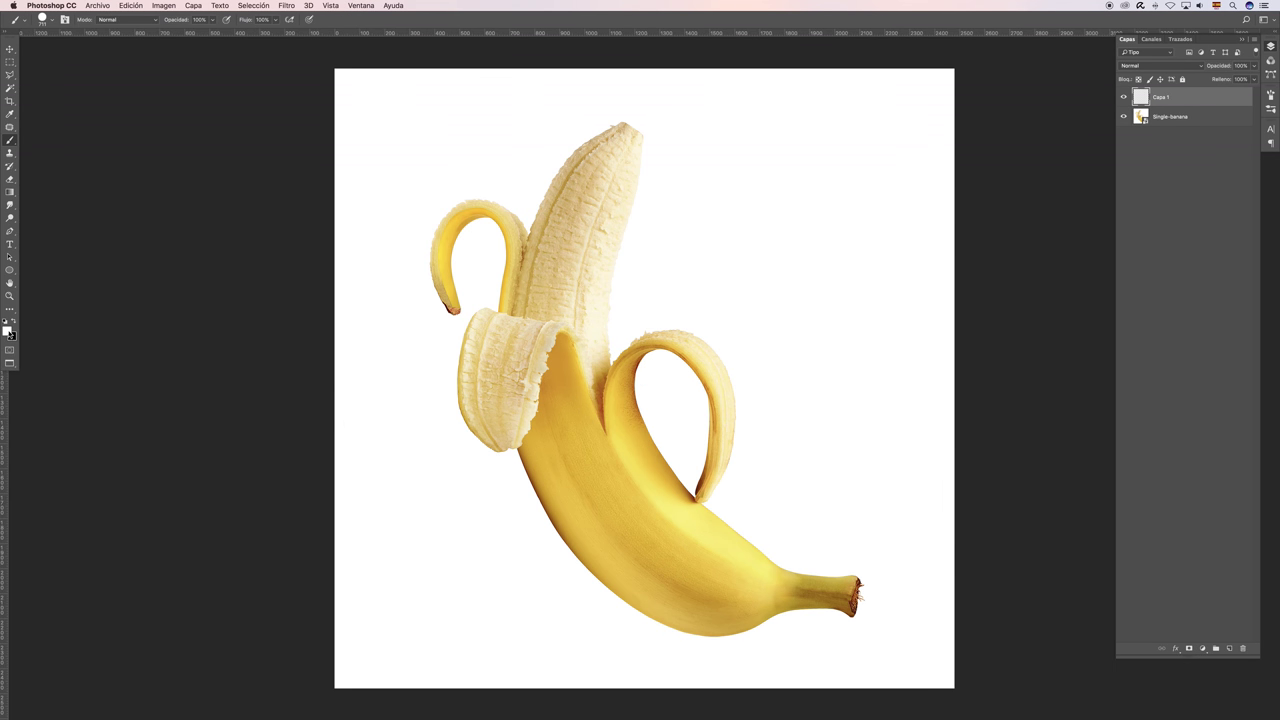
click(9, 331)
click(938, 298)
click(1028, 279)
mouse_move(637, 351)
mouse_down()
mouse_move(640, 375)
mouse_move(630, 370)
mouse_up()
mouse_move(586, 198)
mouse_down()
mouse_move(589, 182)
mouse_move(815, 590)
mouse_up()
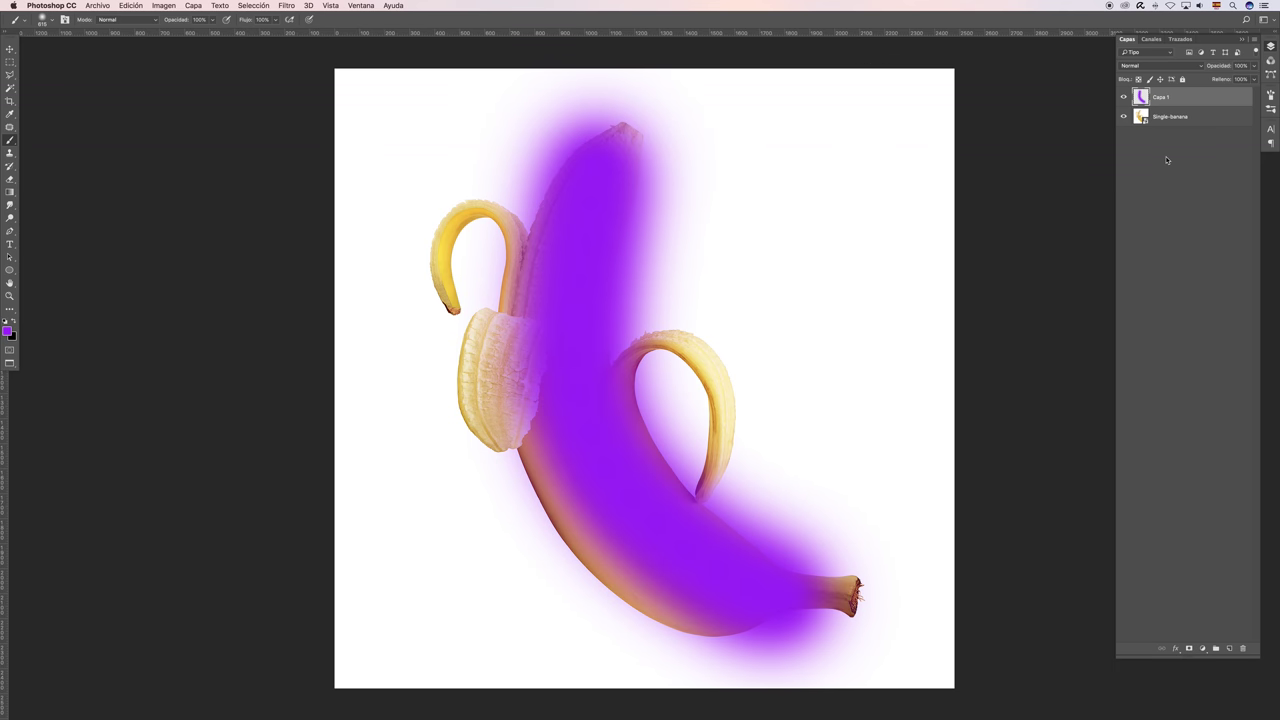
click(1155, 65)
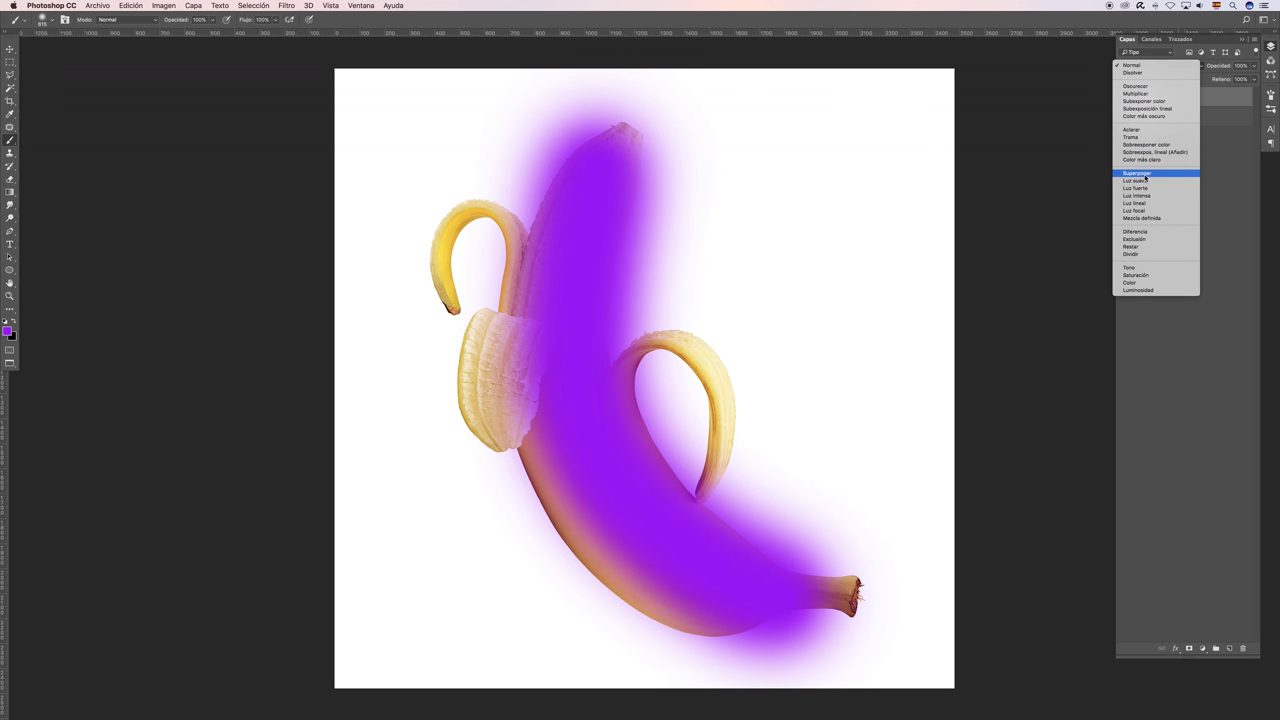
- Set the paint layer's blend mode to Superponer, then Mezcla definida
click(1170, 144)
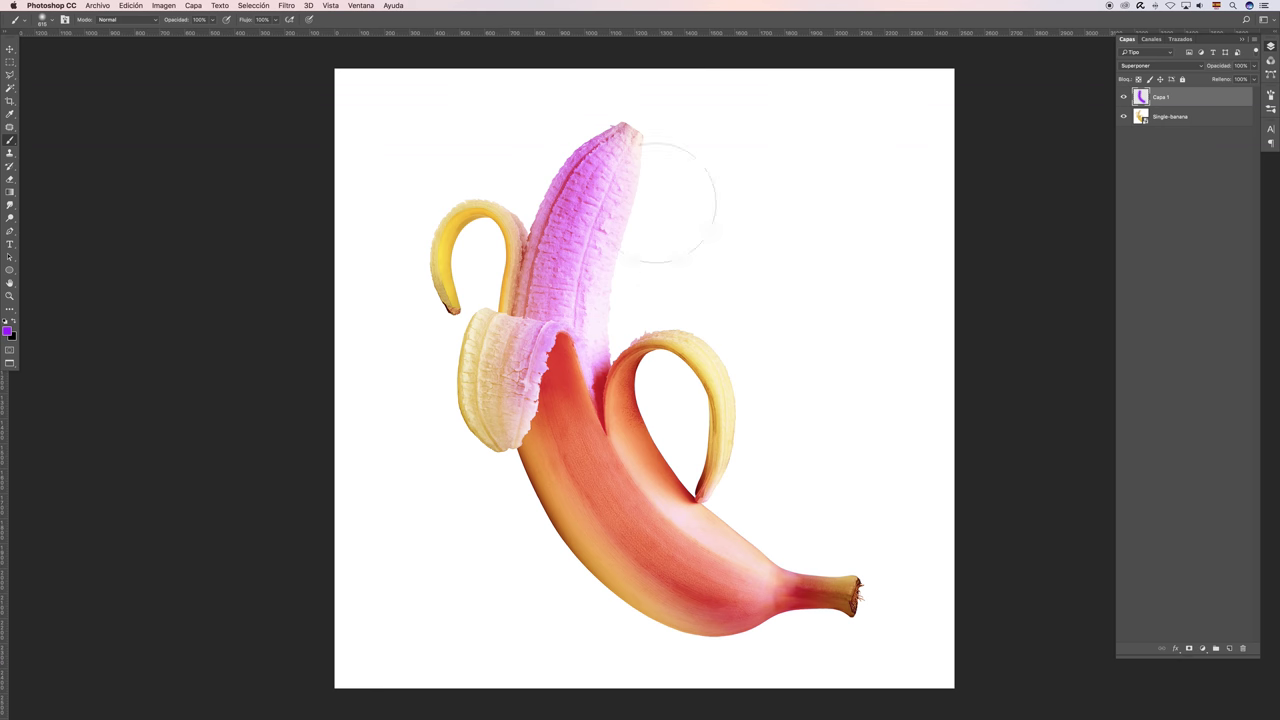
click(1197, 65)
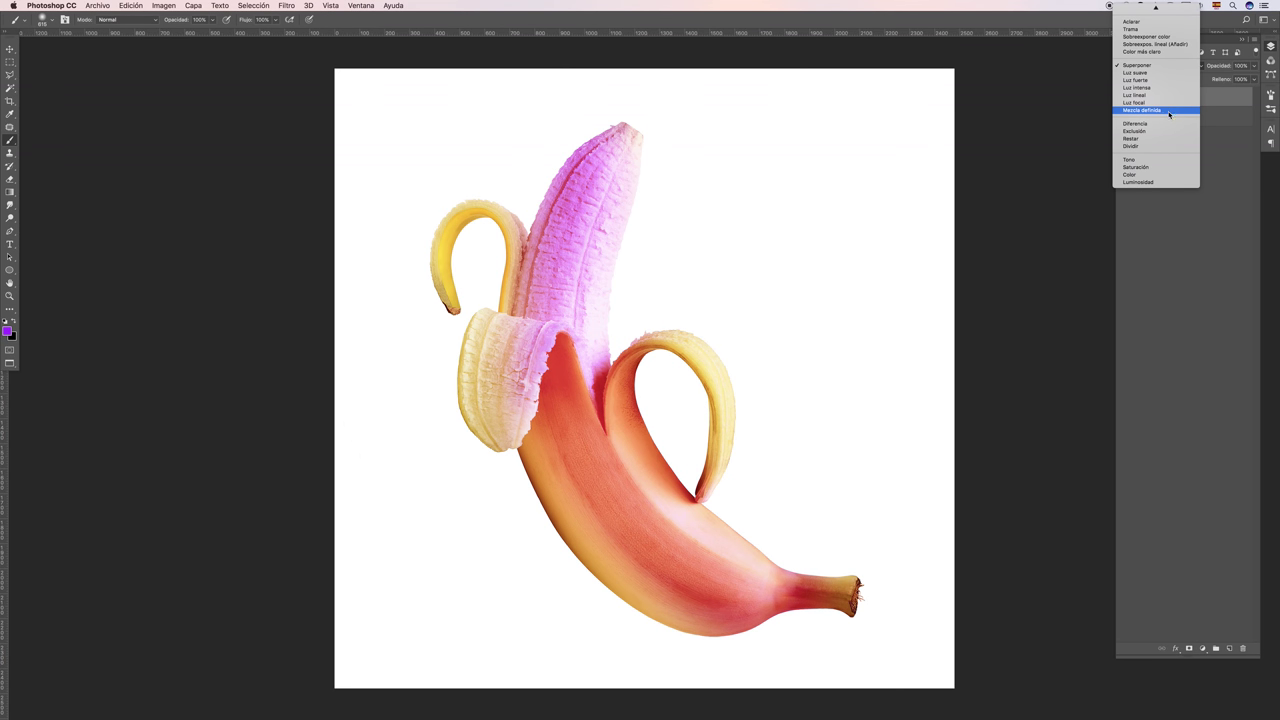
click(1167, 111)
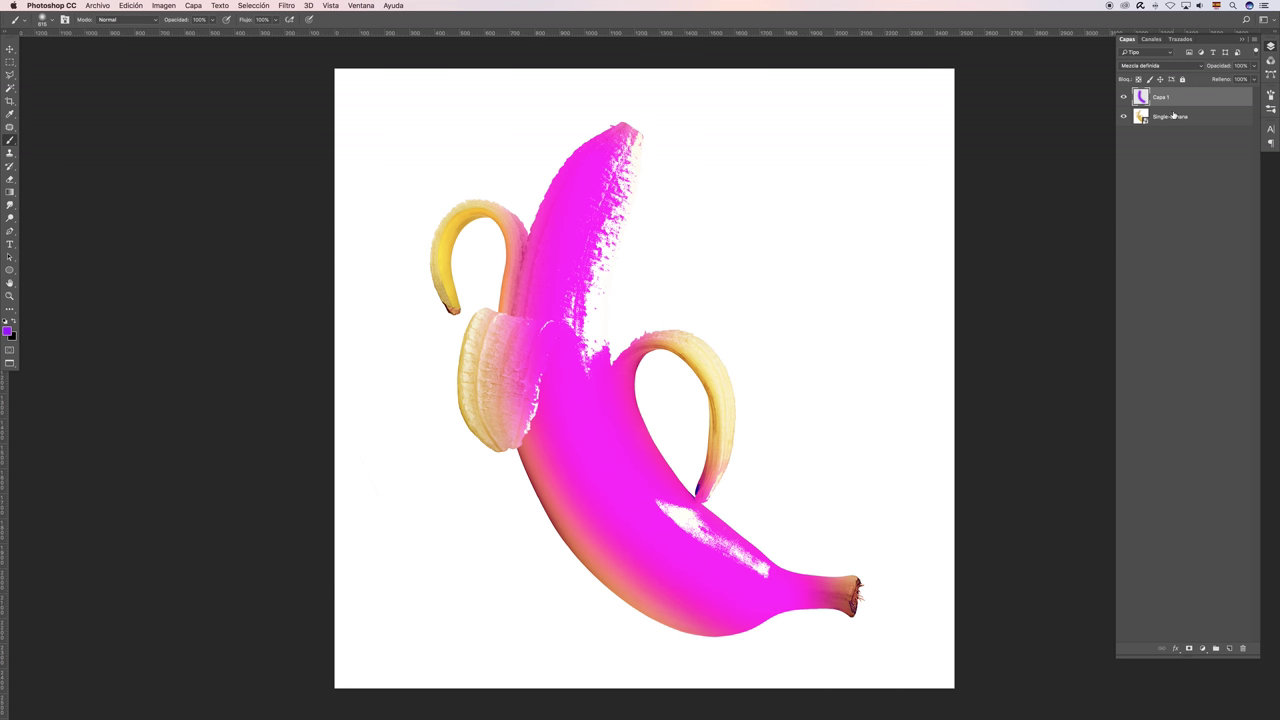
- Zoom in on the banana and lower the paint layer opacity to 80%
key(z)
click(600, 252)
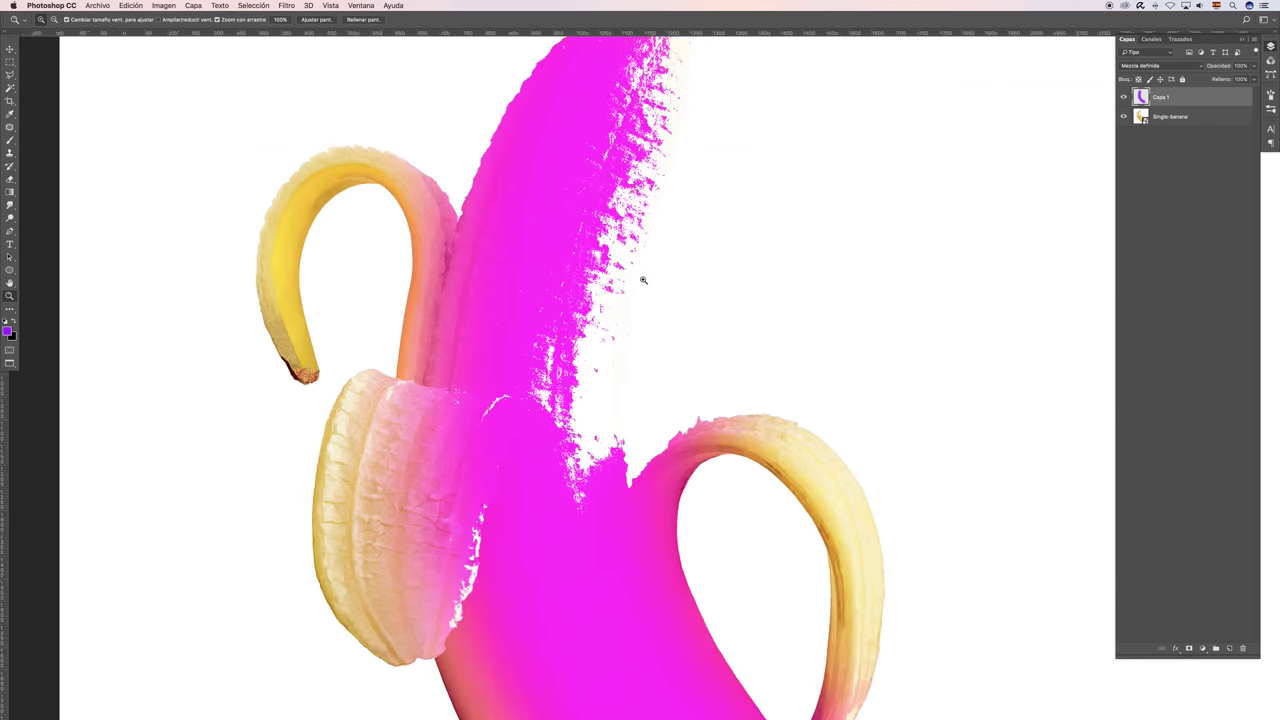
drag(643, 280, 611, 268)
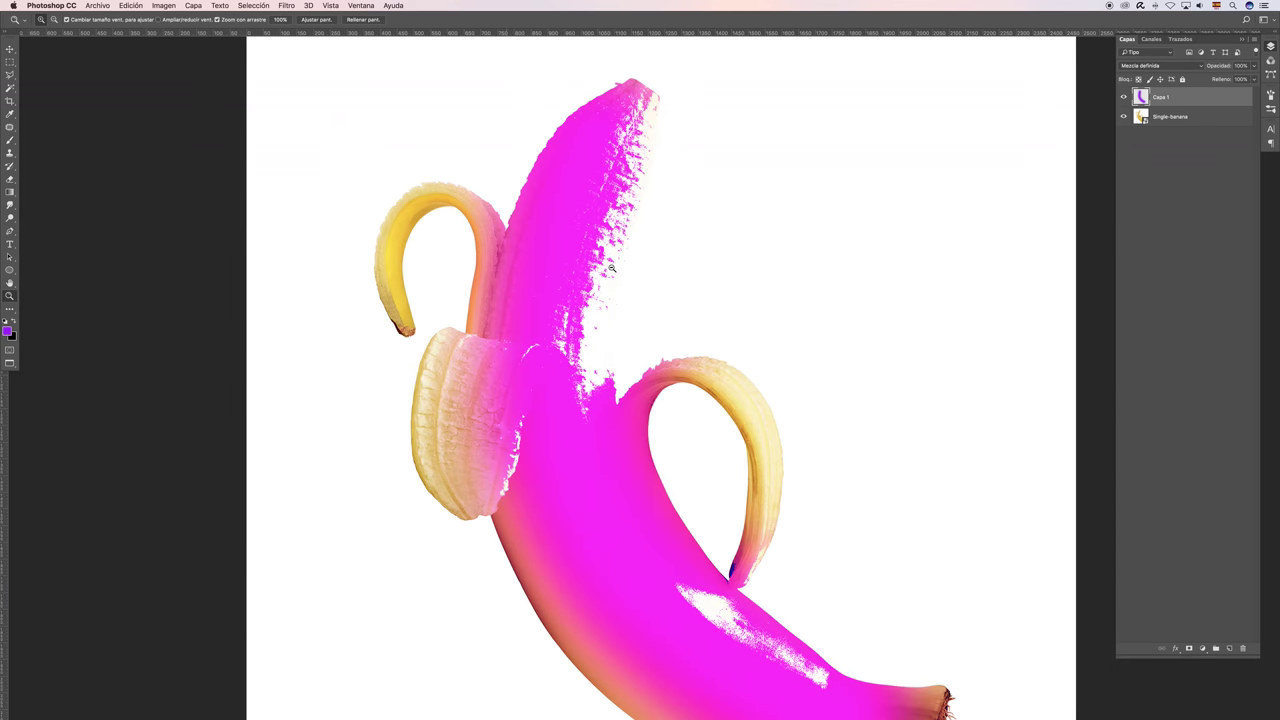
scroll(690, 245, right, 3)
scroll(690, 245, down, 2)
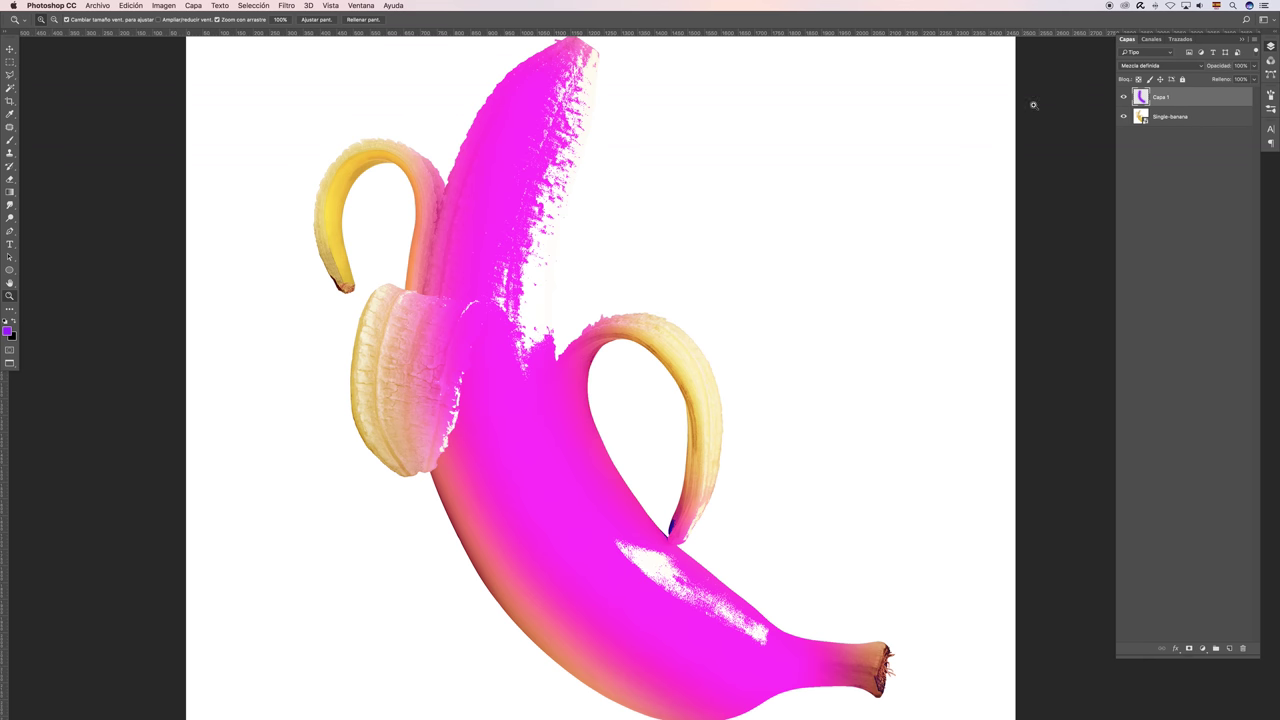
mouse_move(563, 200)
mouse_down()
mouse_move(581, 234)
mouse_move(530, 230)
mouse_up()
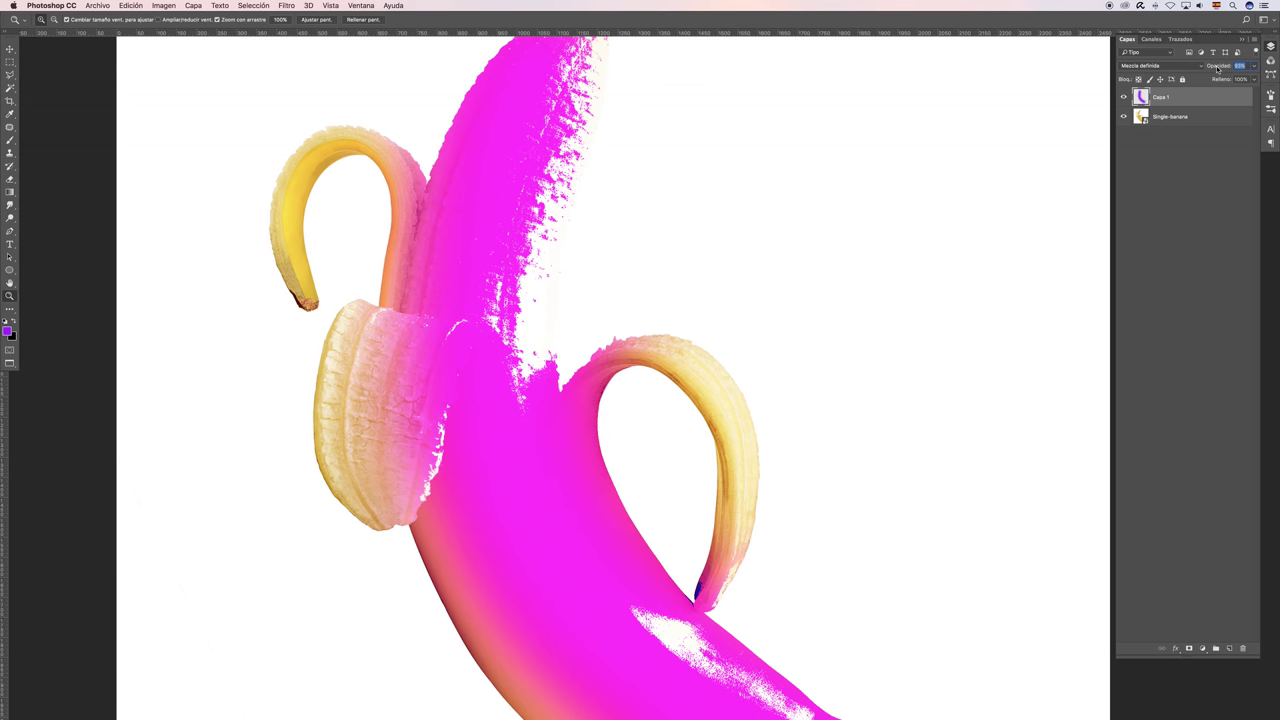
mouse_move(1218, 68)
mouse_down()
mouse_move(1182, 70)
mouse_move(1239, 73)
mouse_move(1201, 80)
mouse_up()
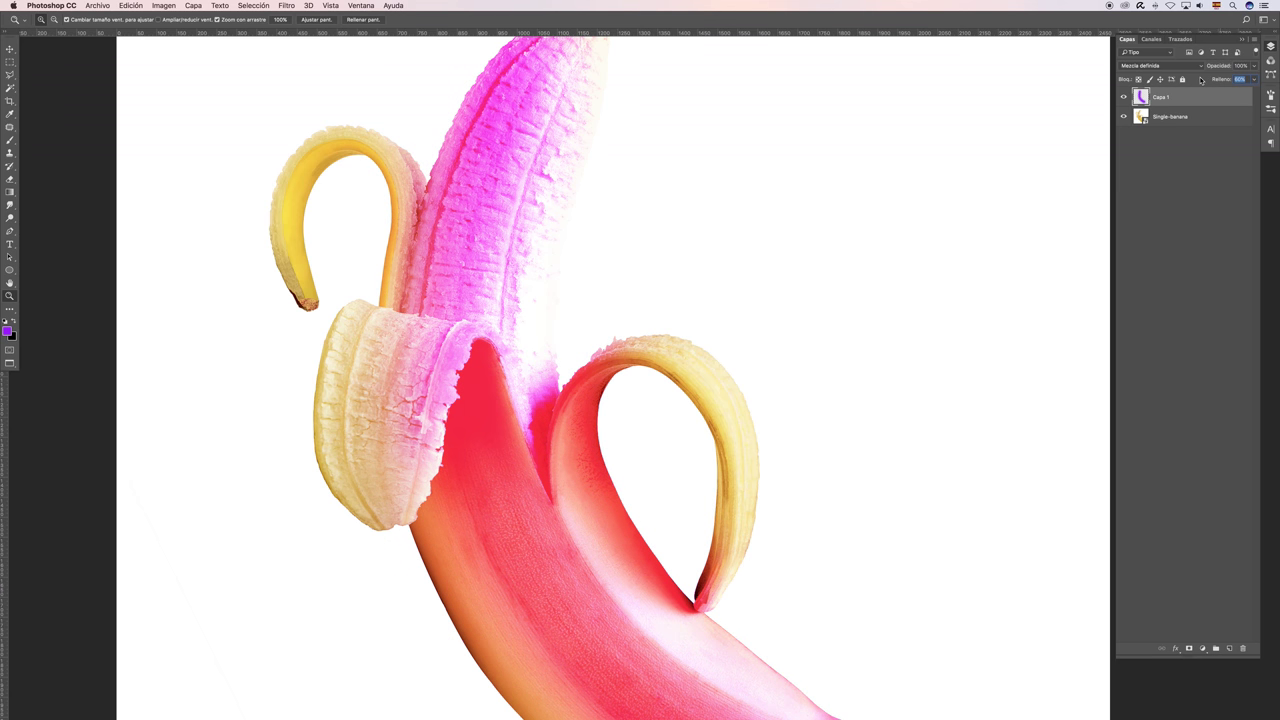
- Raise the paint layer's Relleno (Fill) back up to 100%
drag(1209, 80, 1226, 80)
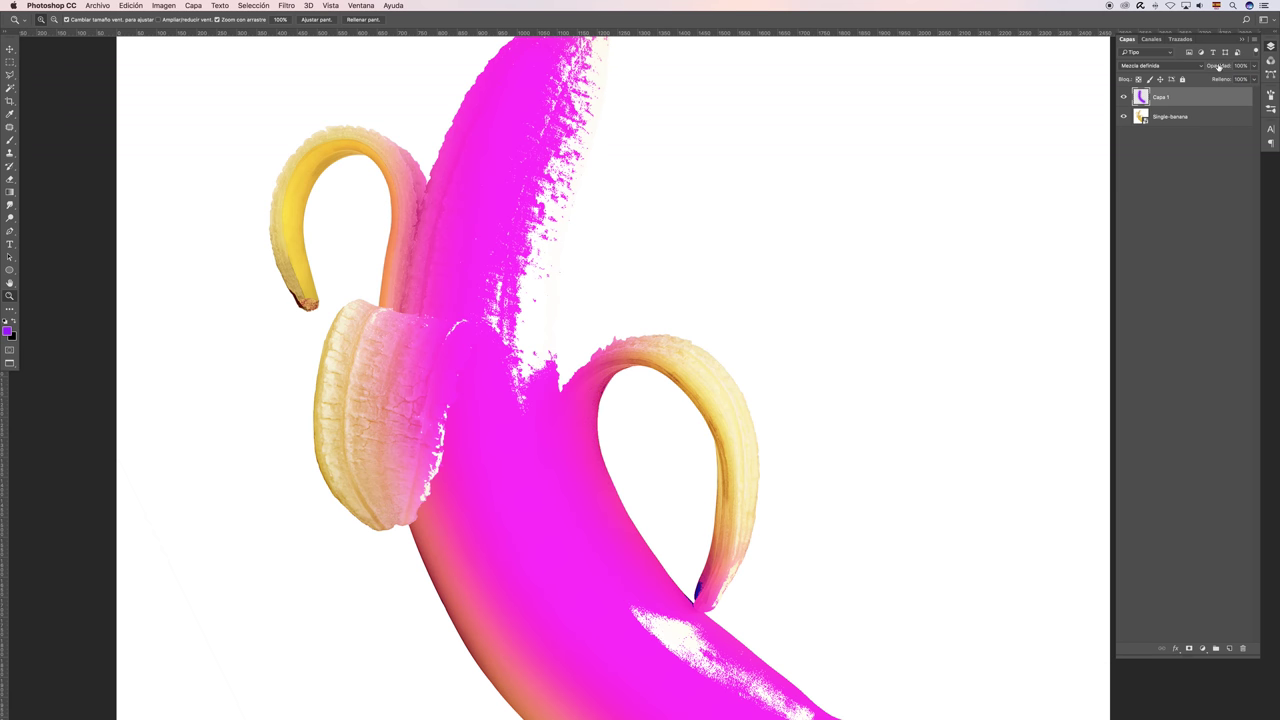